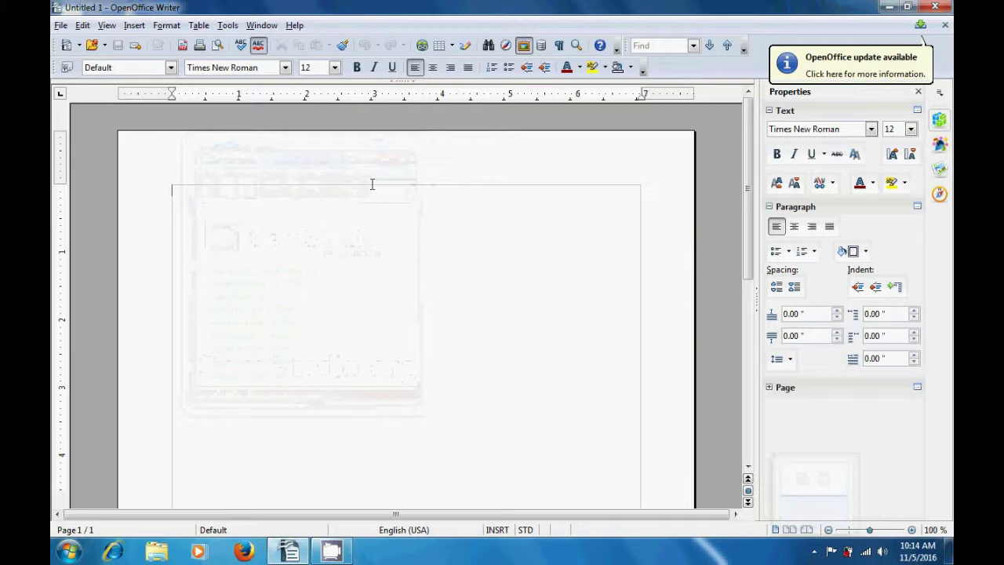
- Insert a 5-column by 5-row table at the top of the blank page
click(439, 45)
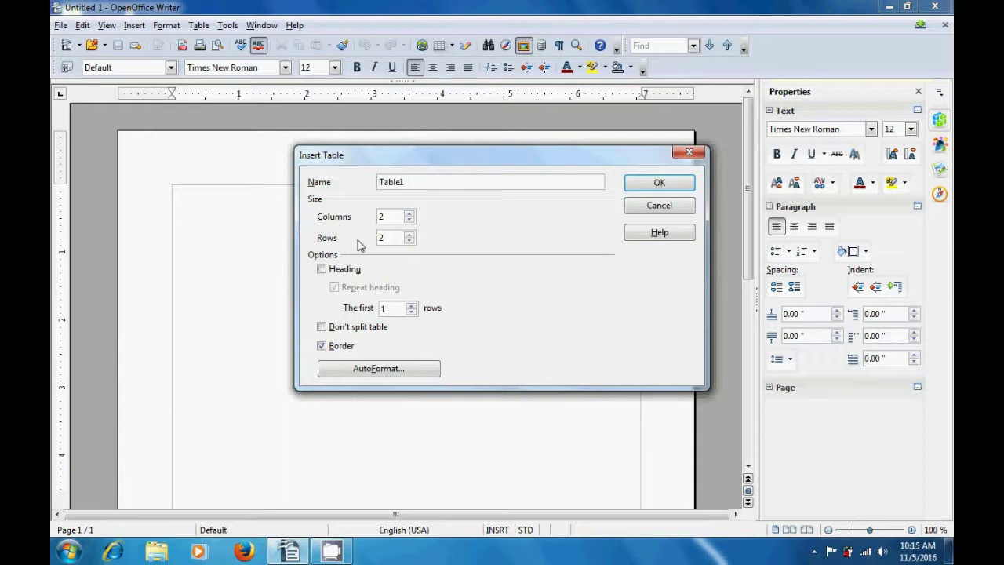
double_click(409, 214)
click(410, 214)
click(409, 234)
click(408, 235)
click(409, 234)
click(654, 185)
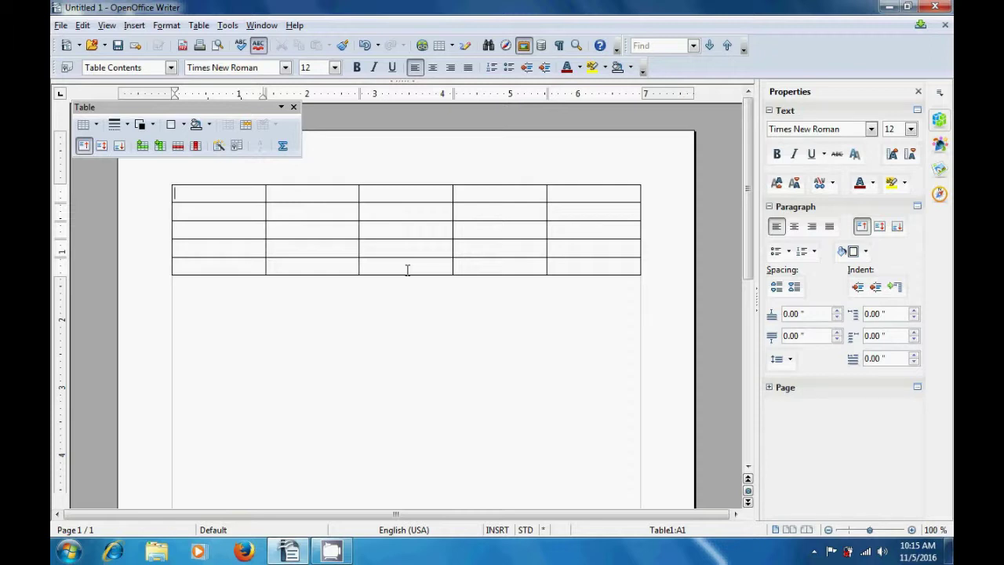
- Type the headings Name, Class and Roll No into cells A1 to C1
text(Name)
click(332, 198)
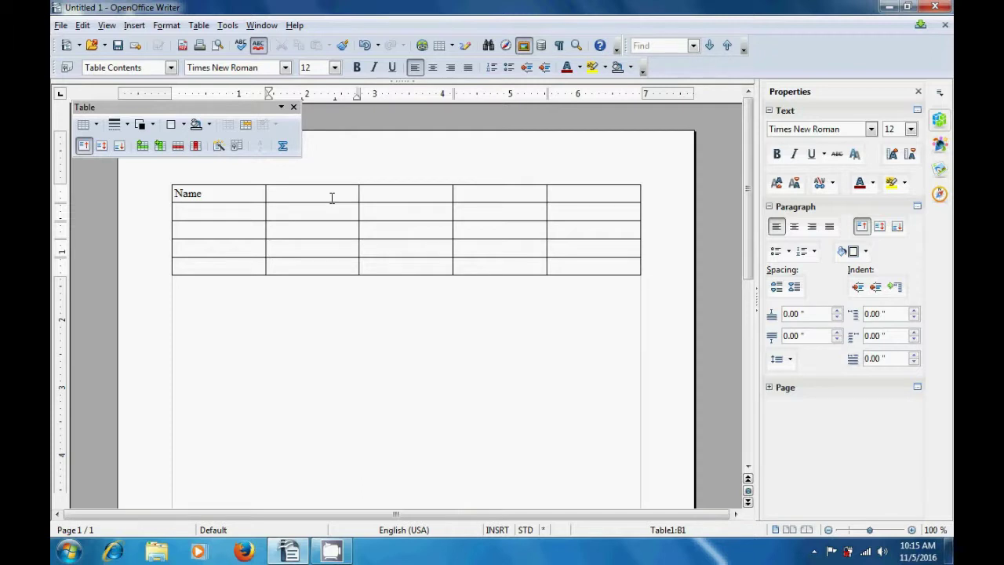
text(Class)
click(389, 197)
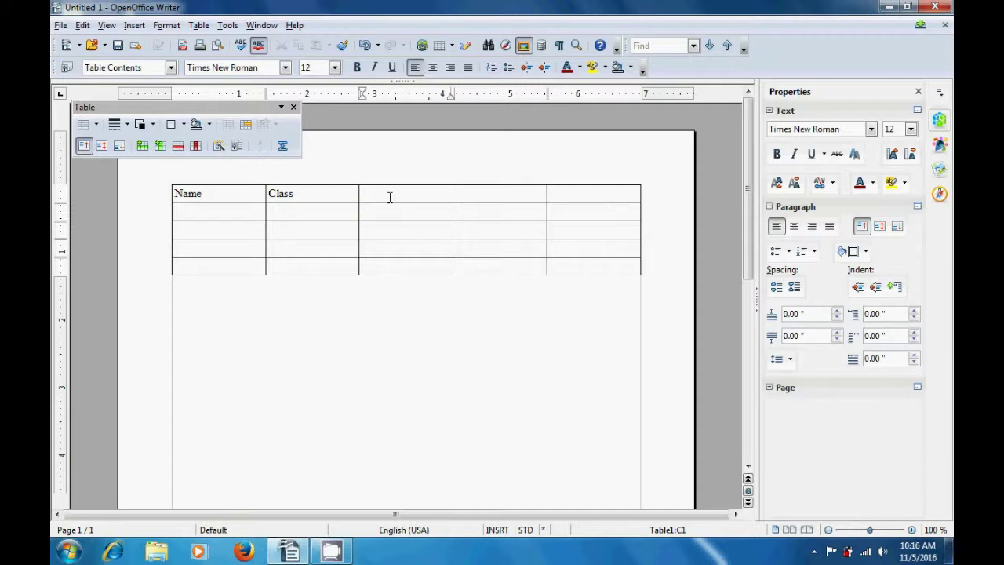
text(Roll No)
click(472, 194)
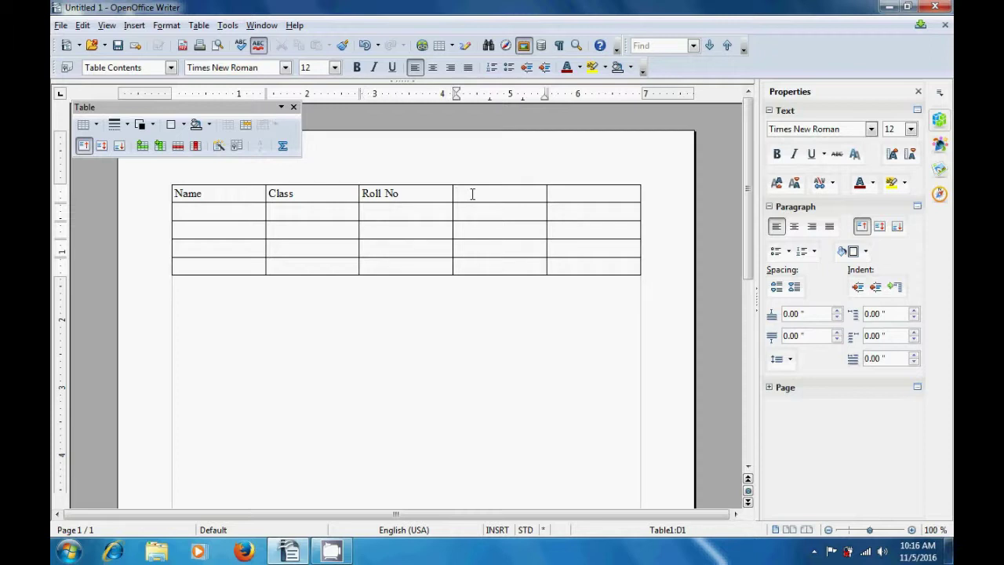
- Add the headings Total No and Pass/Fail in D1 and E1, fixing typos
text(Total Nu)
key(BackSpace)
text(O)
key(BackSpace)
text(o)
click(566, 197)
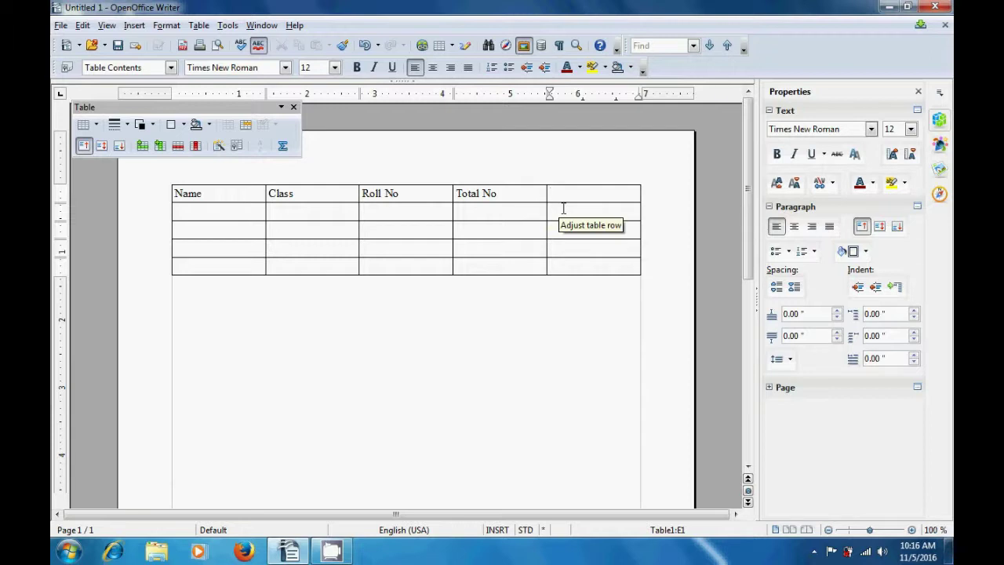
text(Pass/Fail)
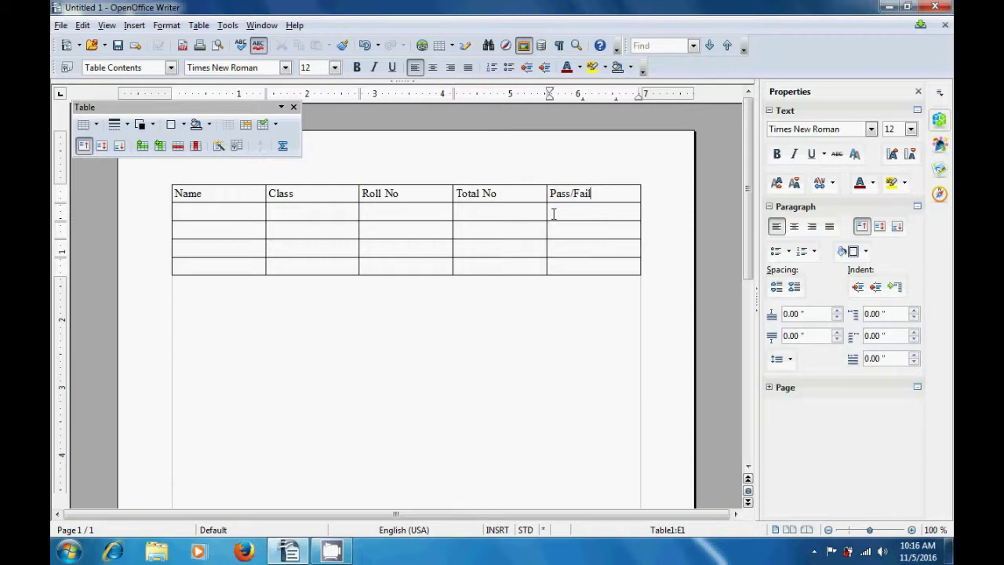
click(221, 212)
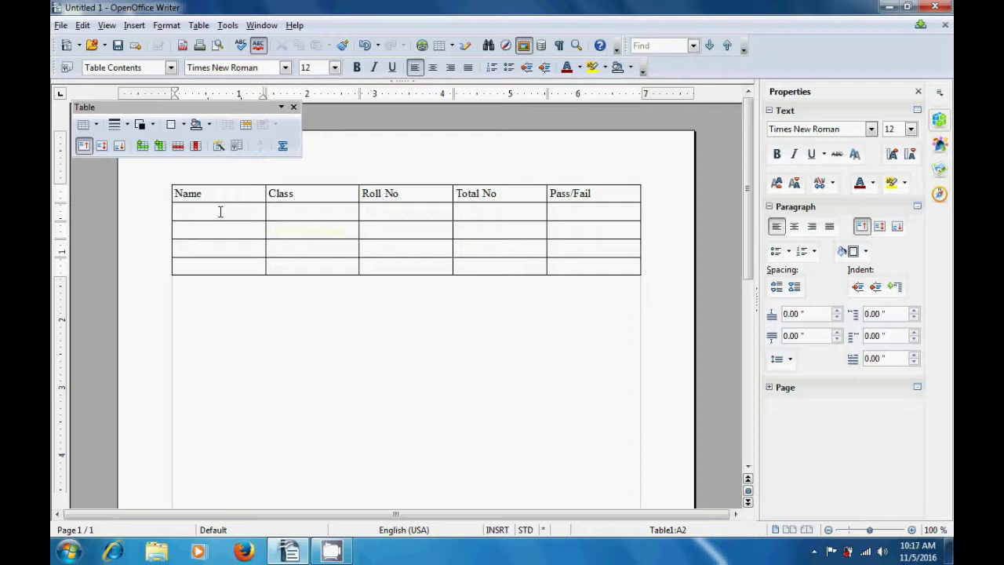
- Enter student names A, B, C and D down the Name column
text(A)
click(212, 234)
text(B)
click(213, 248)
text(C)
click(208, 268)
text(D)
- Fill each student's Class cell with 10th
click(300, 213)
text(10th)
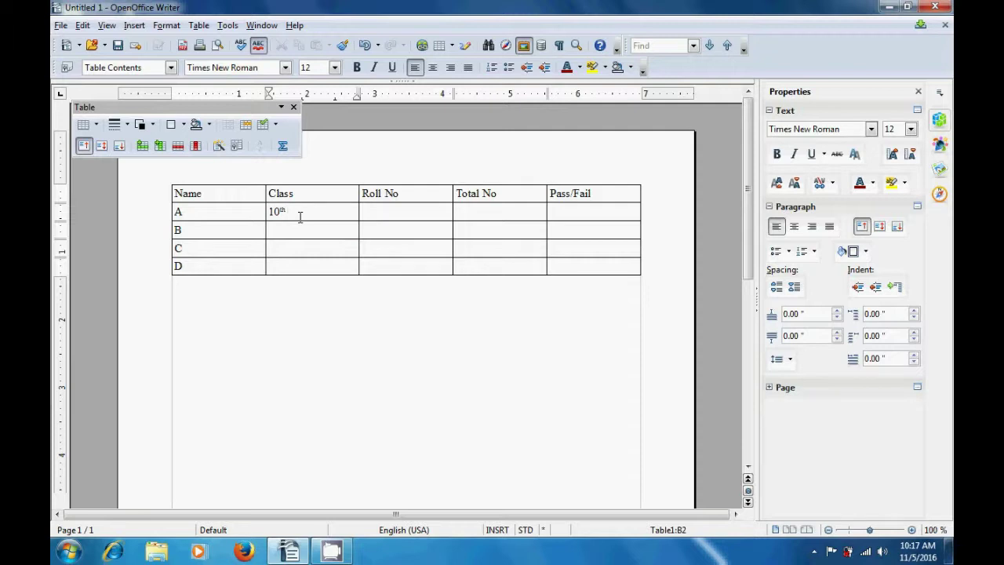
click(299, 233)
text(10th)
click(298, 248)
text(10th 10th)
- Enter roll numbers 1, 2, 3 and 4 for students A to D
click(383, 217)
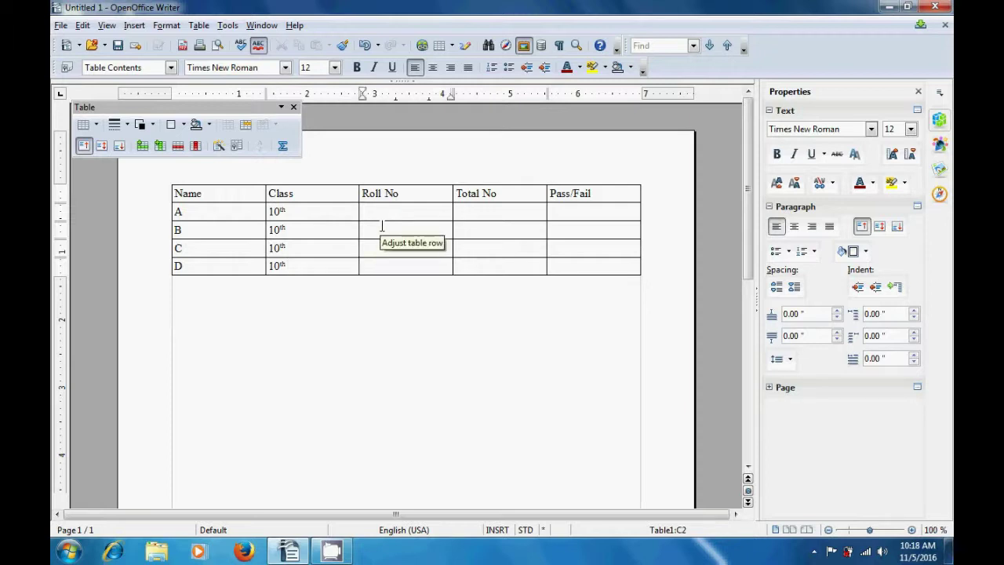
text(1)
click(381, 232)
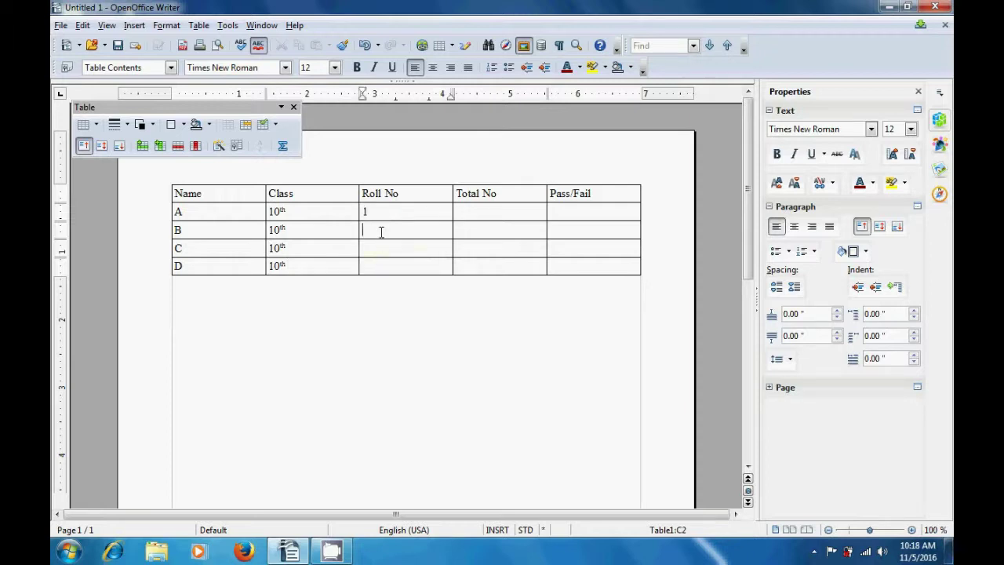
text(2)
click(383, 246)
text(3)
click(383, 268)
text(4)
- Enter totals 78, 56, 30 and 89 in the Total No column
click(480, 215)
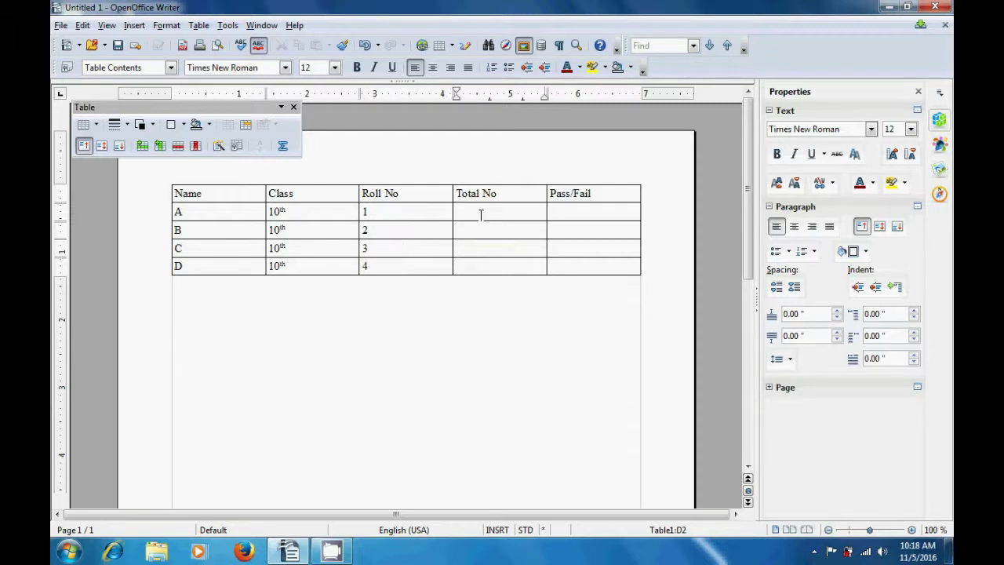
text(78)
click(473, 232)
text(56)
click(466, 249)
text(30)
click(468, 269)
text(89)
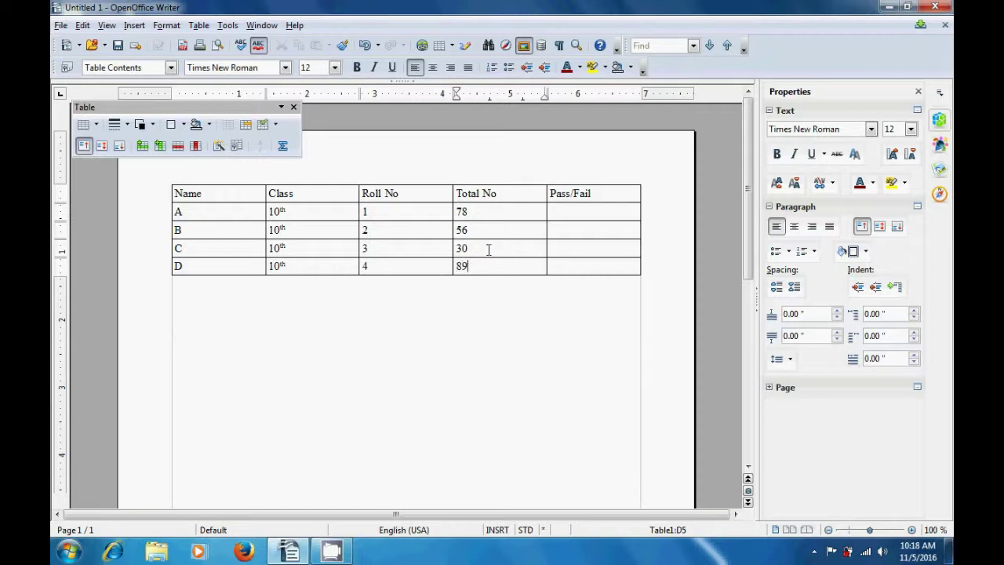
- Enter results Pass, Pass, Fail and Pass in the Pass/Fail column
click(566, 213)
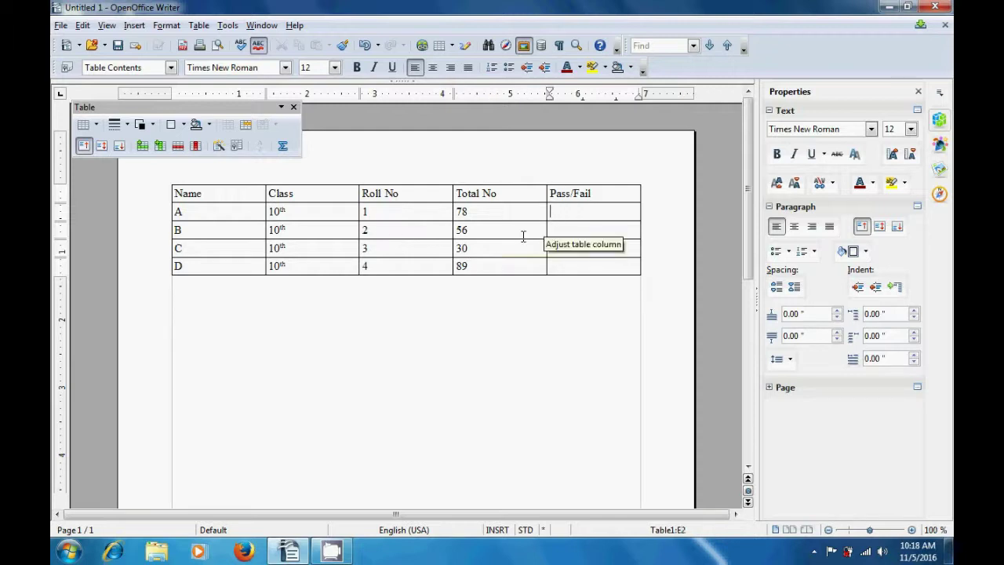
text(Pass)
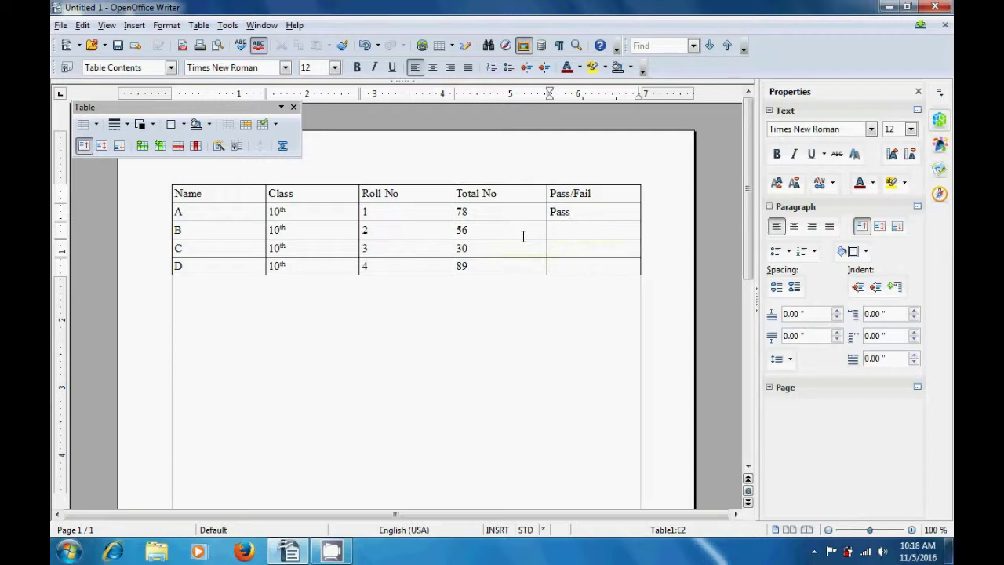
key(Down)
text(Pass)
key(Down)
text(Fail)
key(Down)
text(Pass)
click(475, 337)
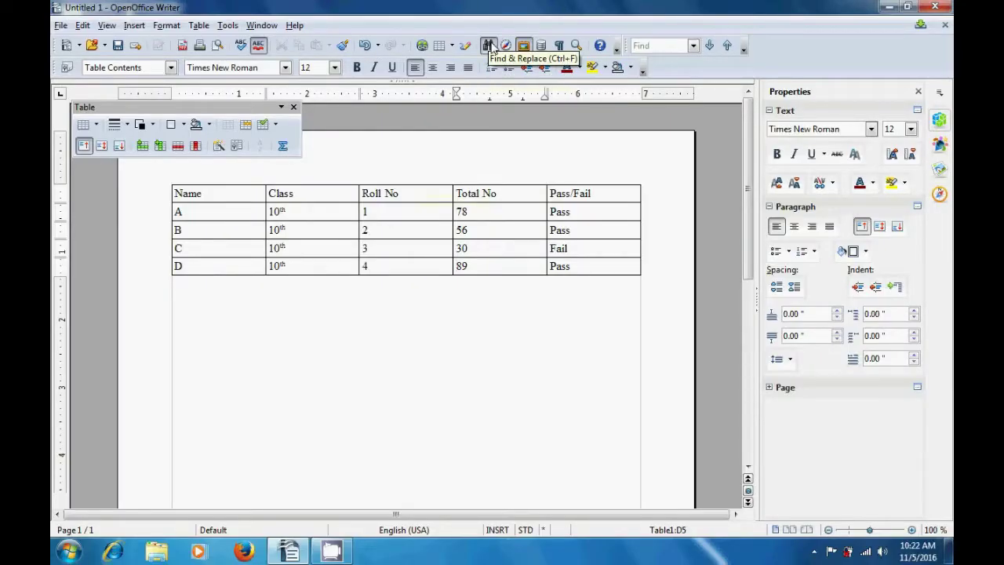
- Search the document for 30 with Find & Replace, continuing from the start, then close it
click(489, 45)
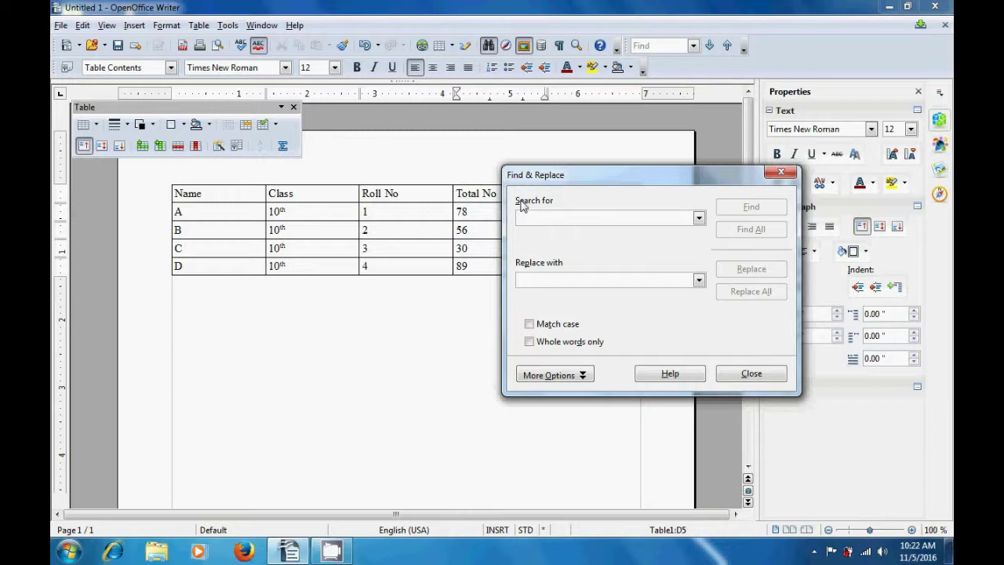
text(30)
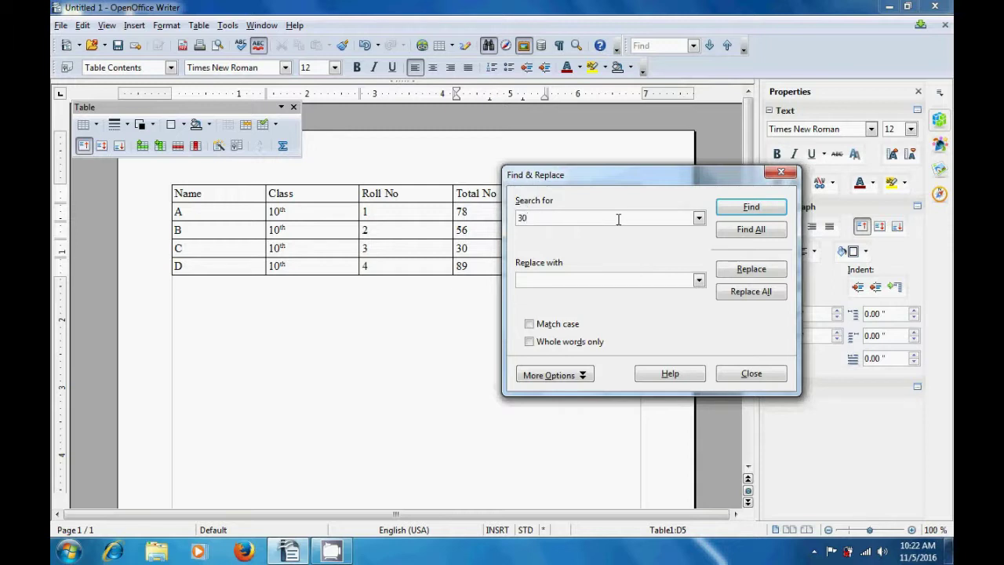
click(747, 211)
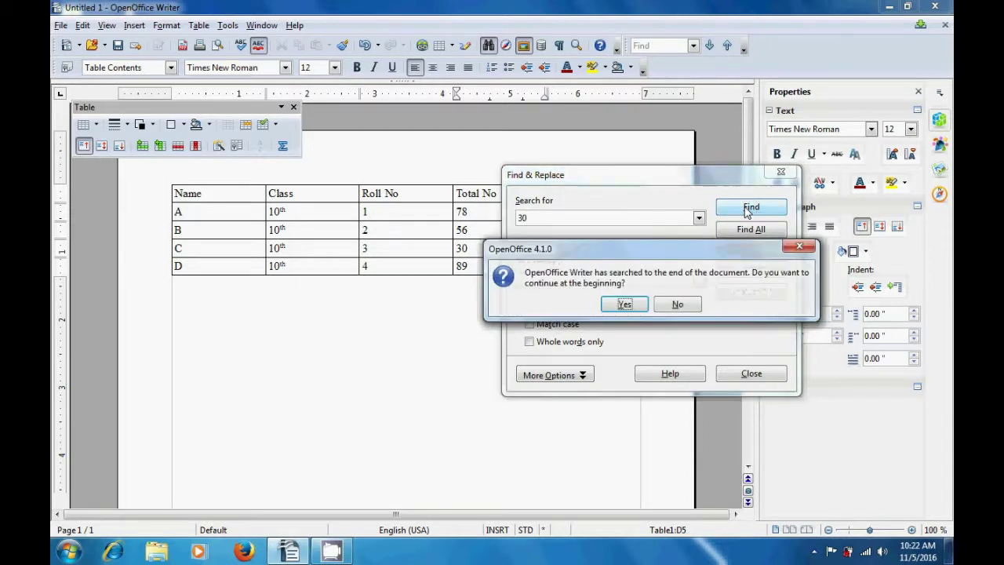
click(626, 304)
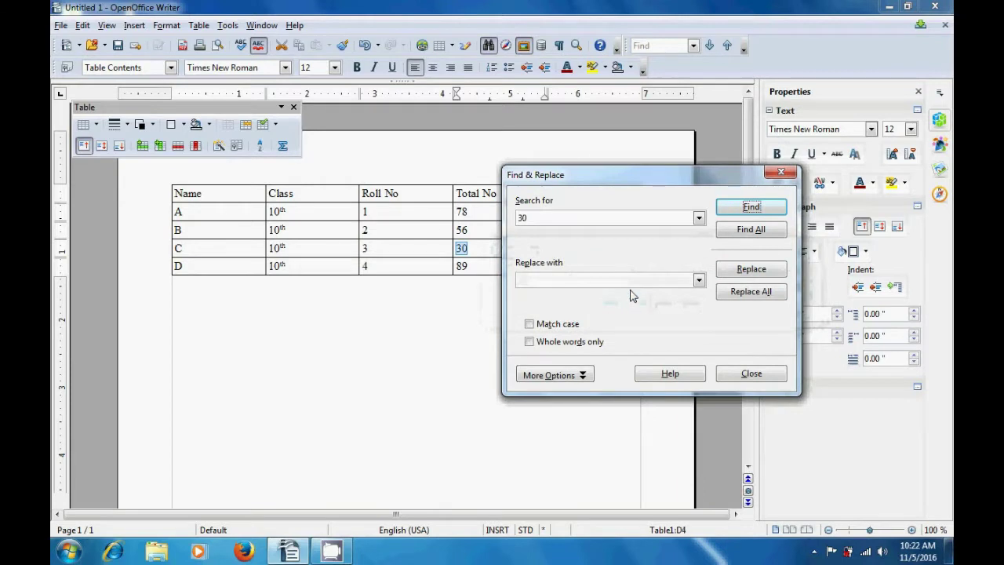
drag(629, 182, 680, 302)
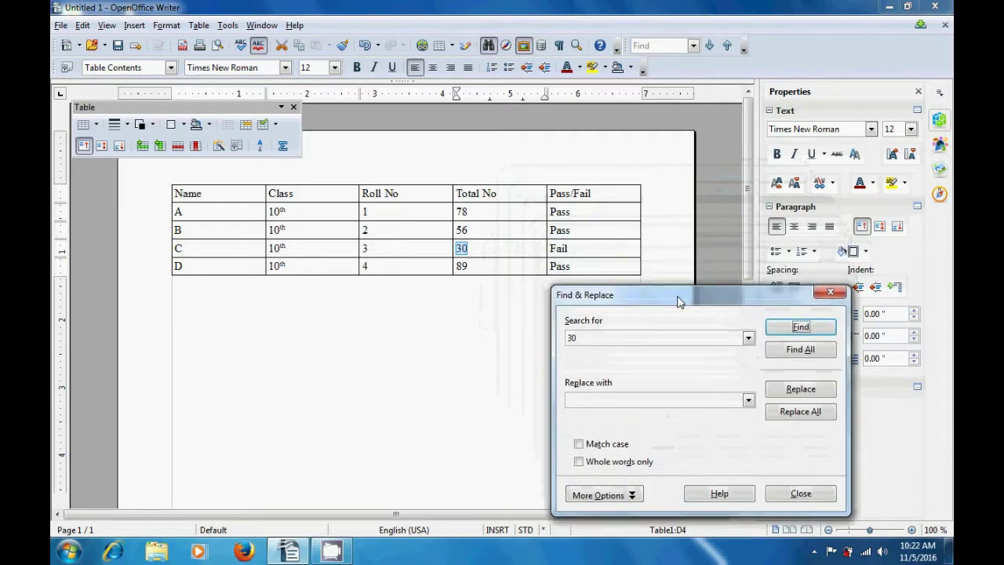
click(800, 494)
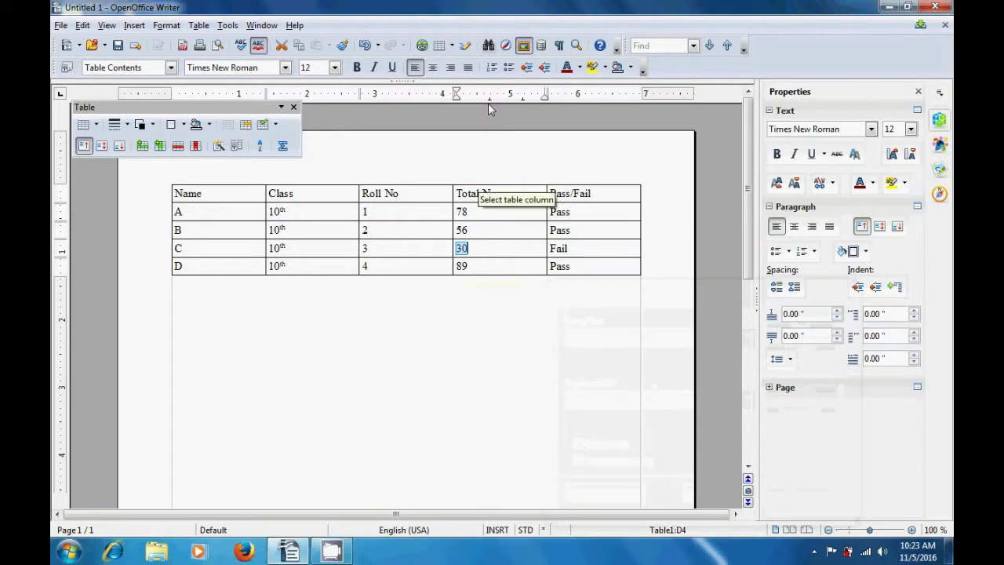
- Replace student C's total 30 with 70 using Find & Replace
click(488, 47)
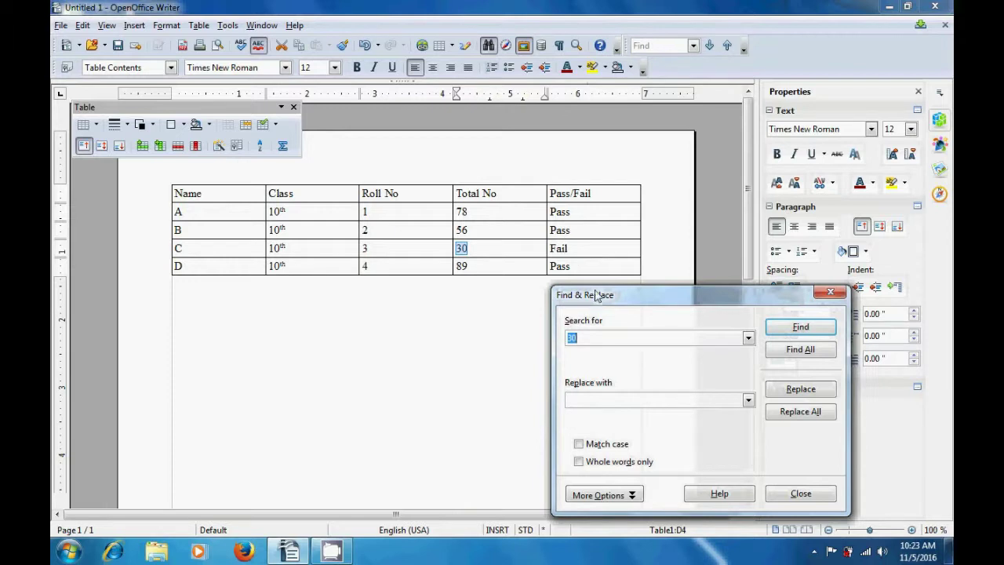
drag(597, 295, 537, 175)
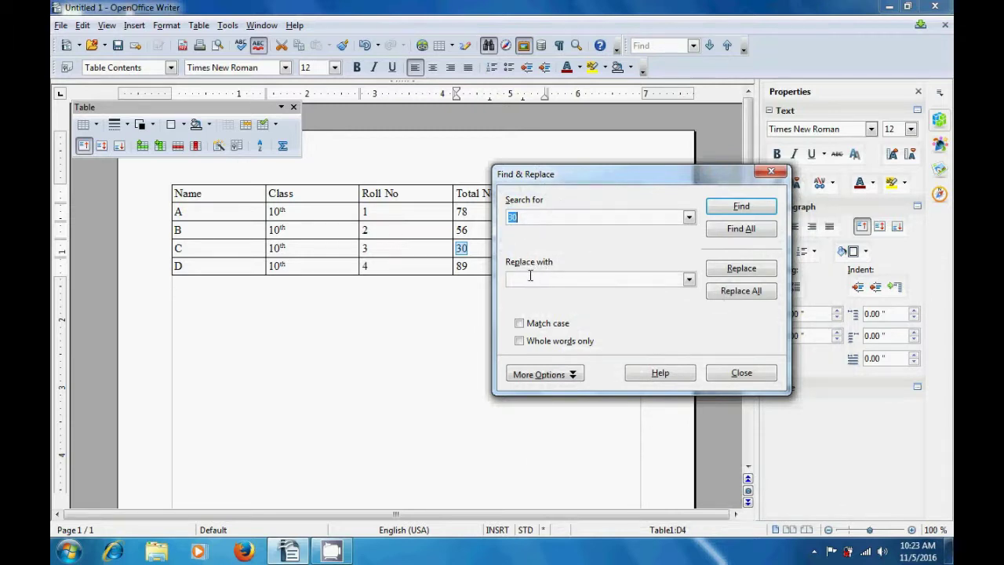
click(531, 280)
text(70)
click(737, 271)
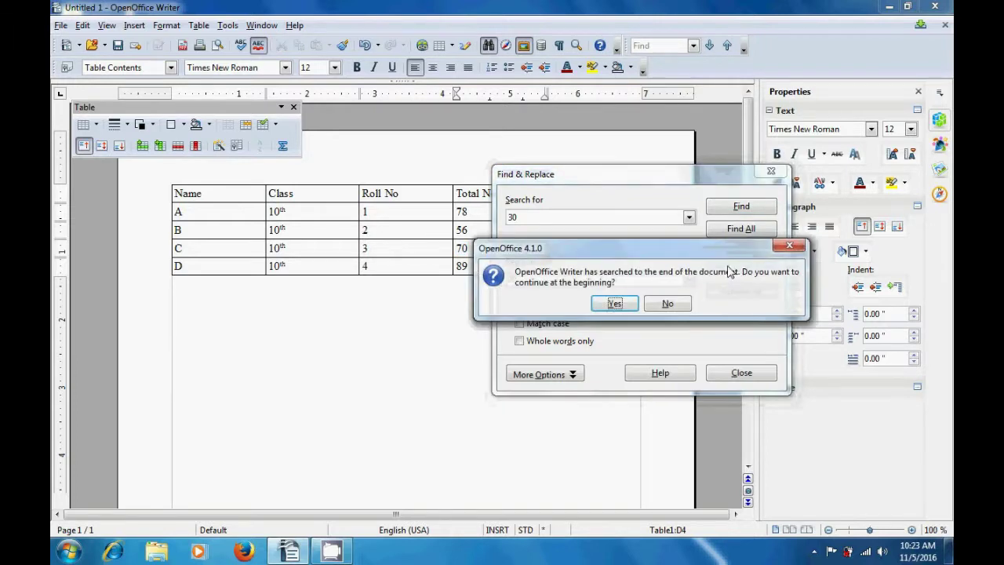
click(615, 305)
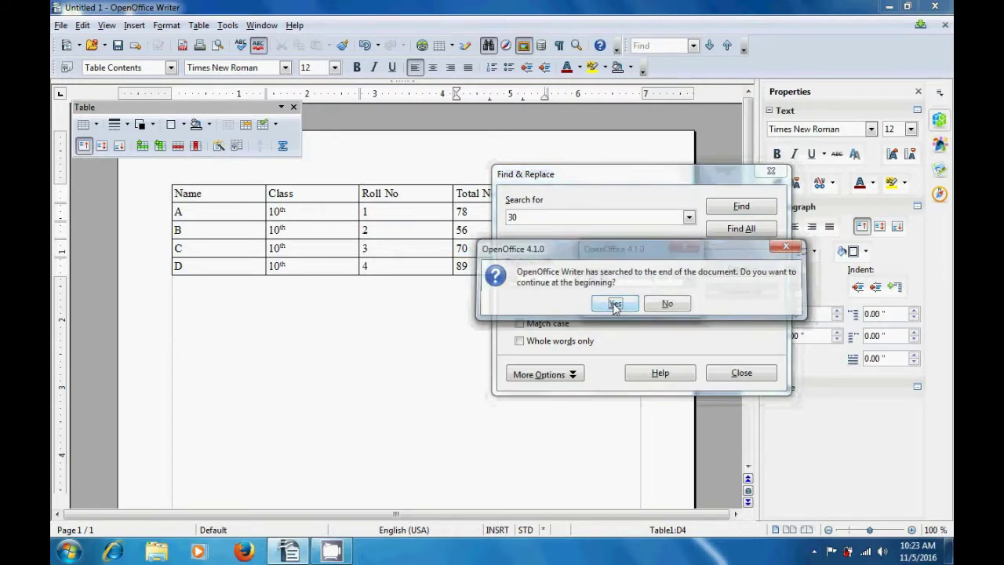
click(637, 304)
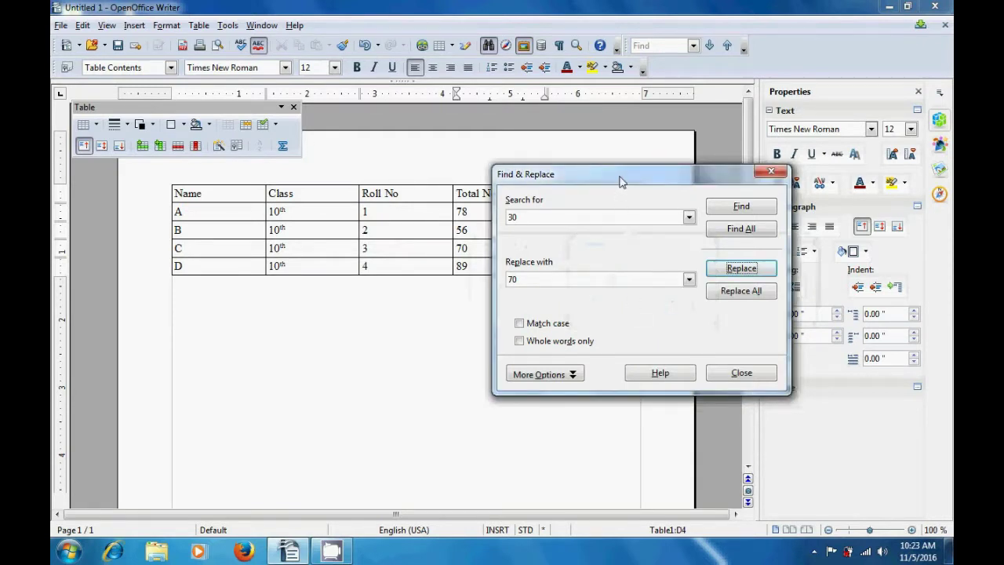
drag(621, 176, 601, 267)
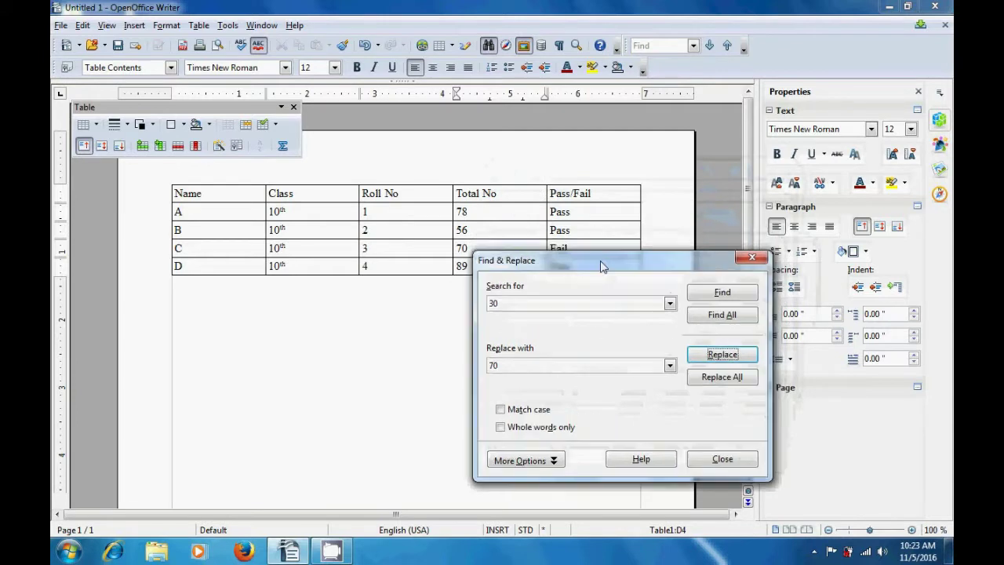
click(717, 462)
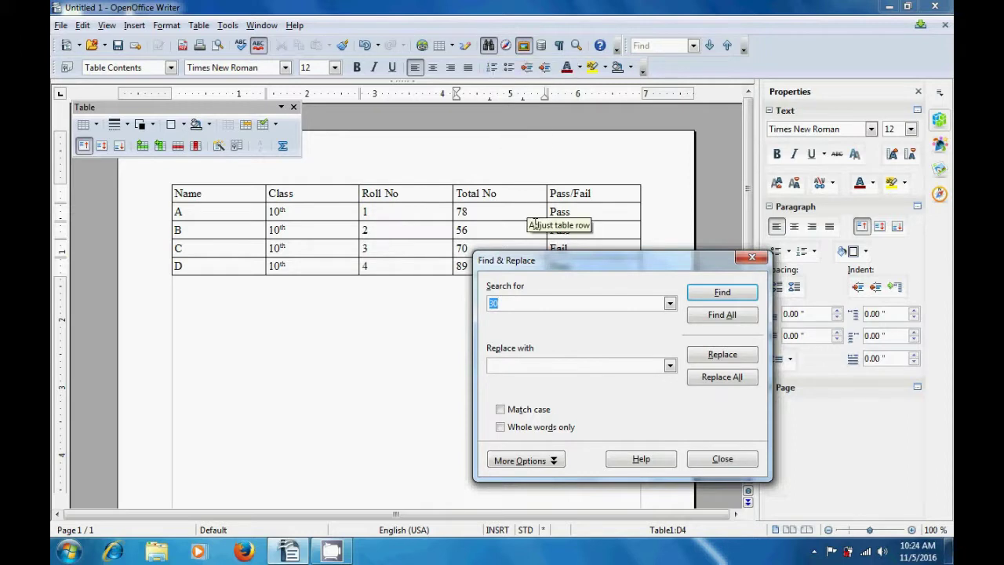
- Search for Fail and replace it with Pass for student C, then close the dialog
drag(542, 265, 495, 185)
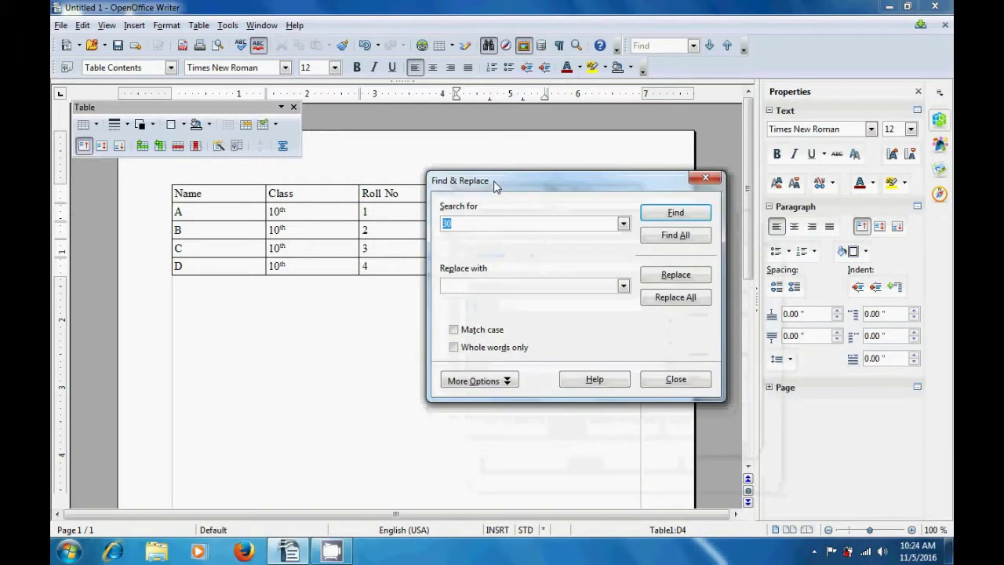
key(BackSpace)
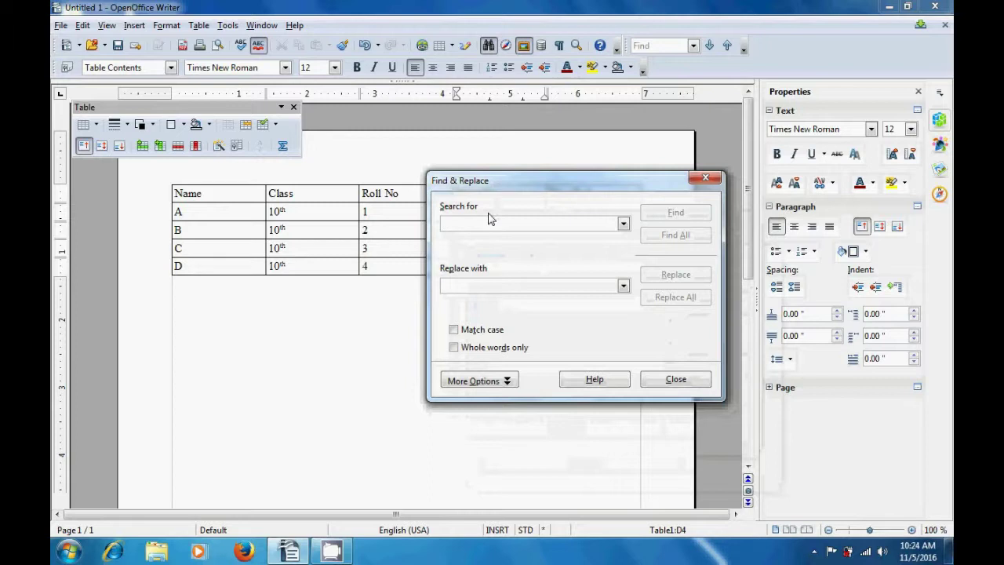
text(F)
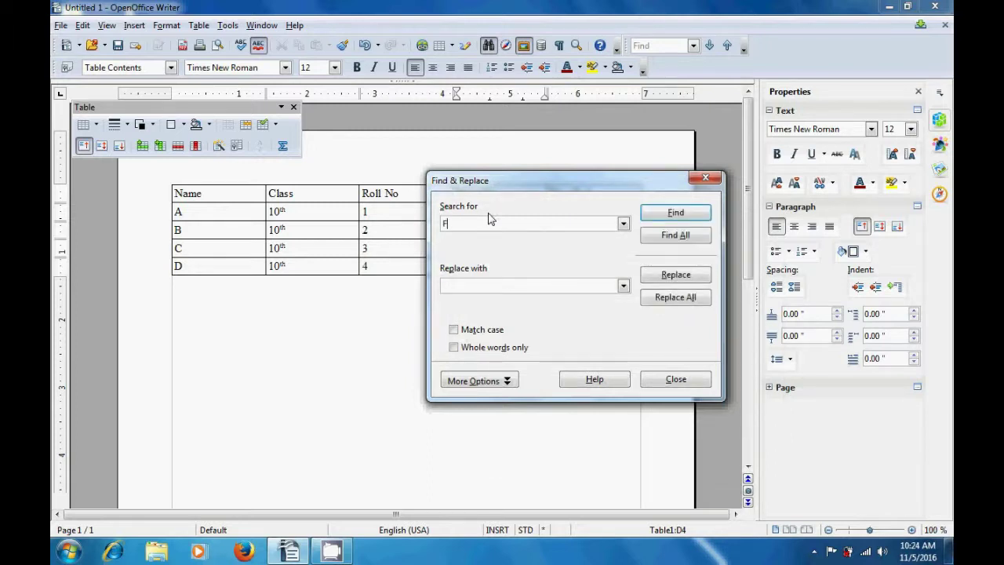
text(ail)
click(677, 219)
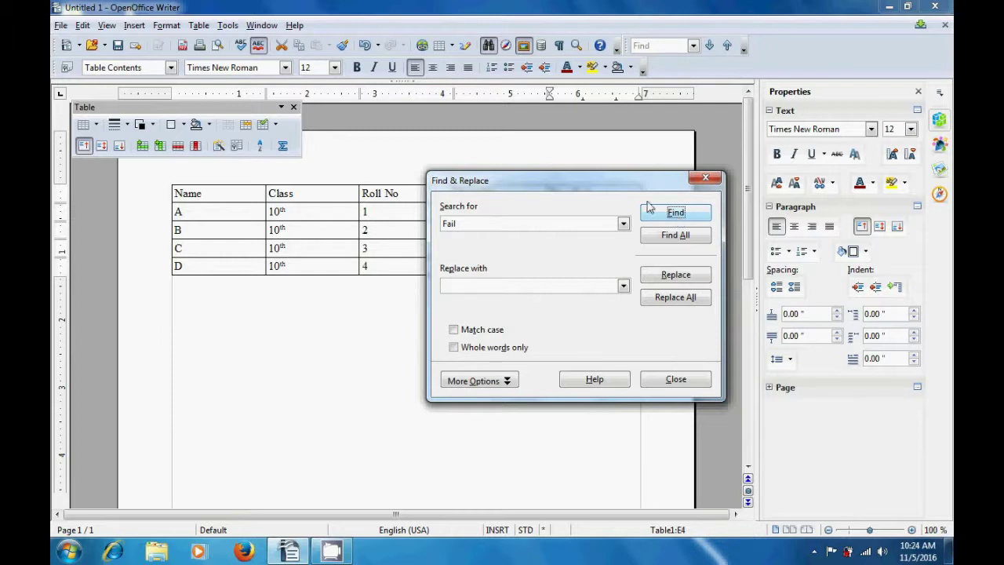
drag(620, 186, 615, 299)
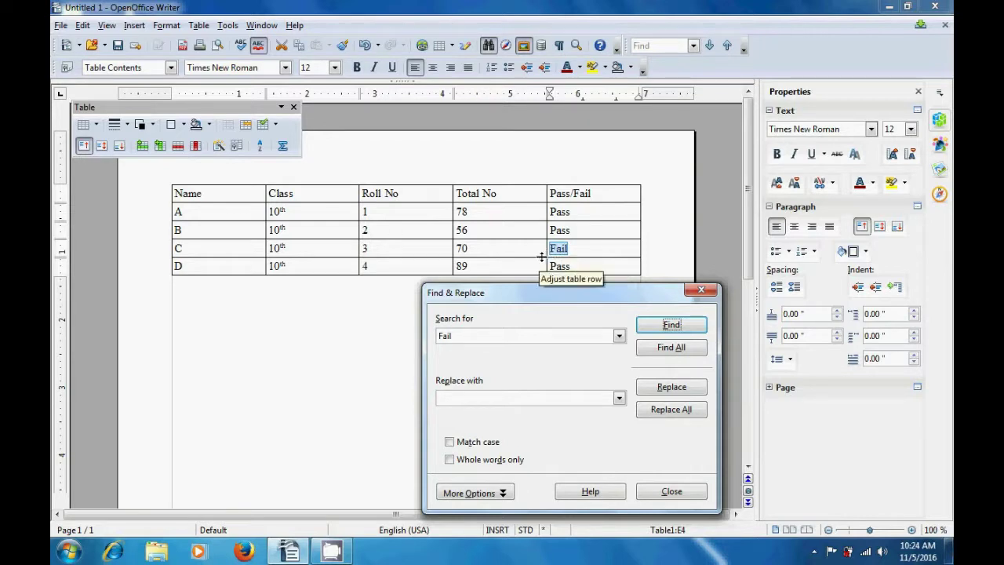
click(504, 397)
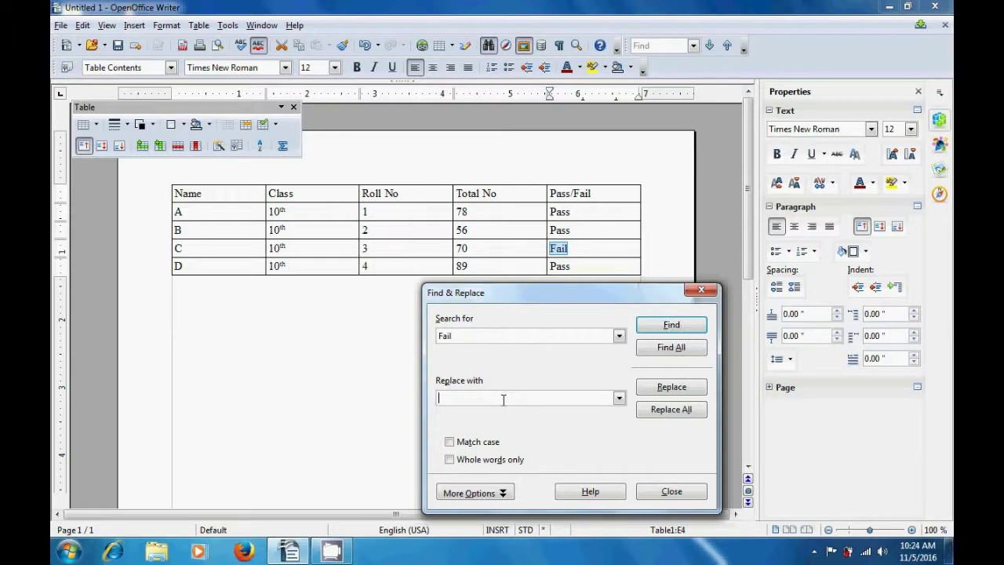
text(Pa)
text(ss)
click(663, 387)
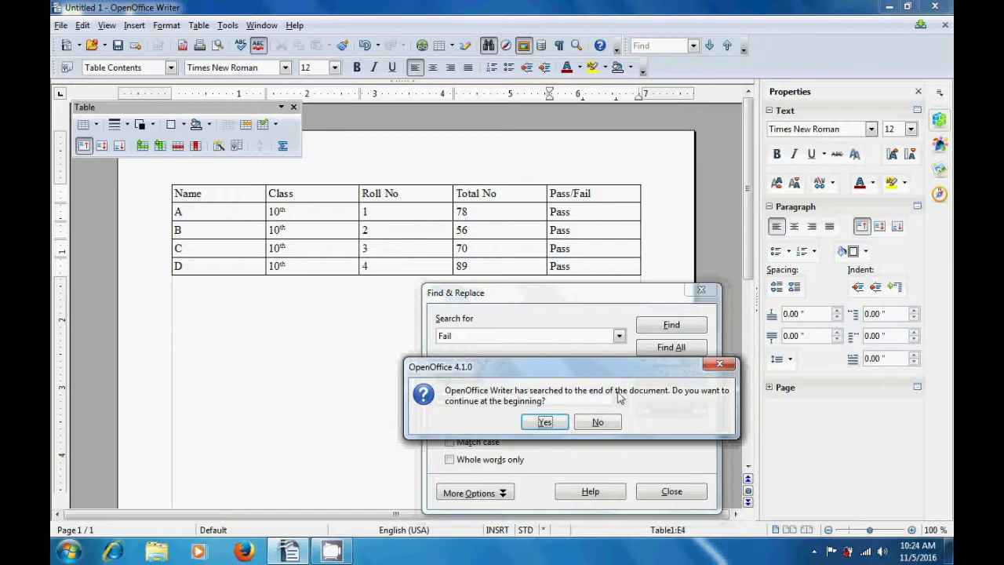
click(544, 423)
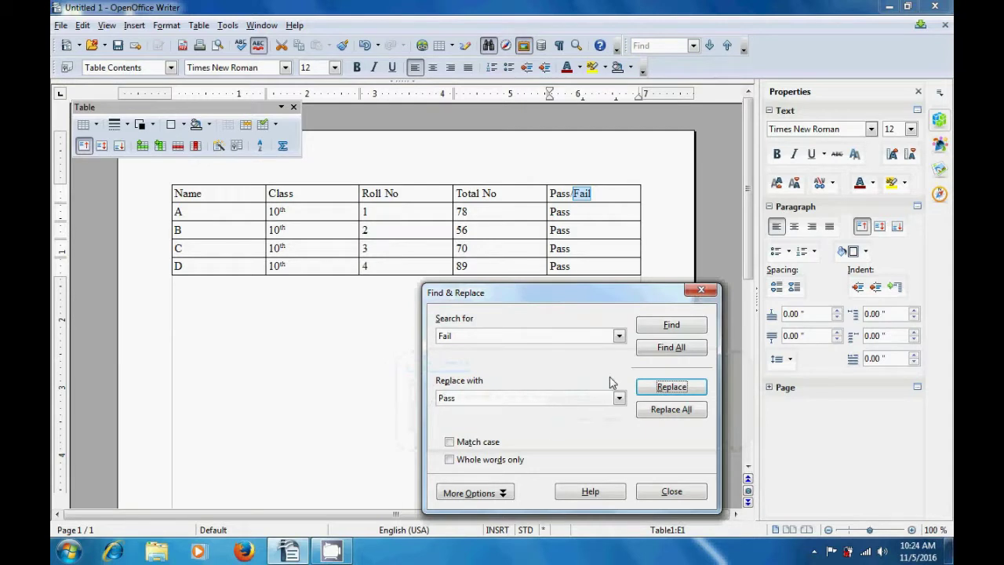
click(702, 291)
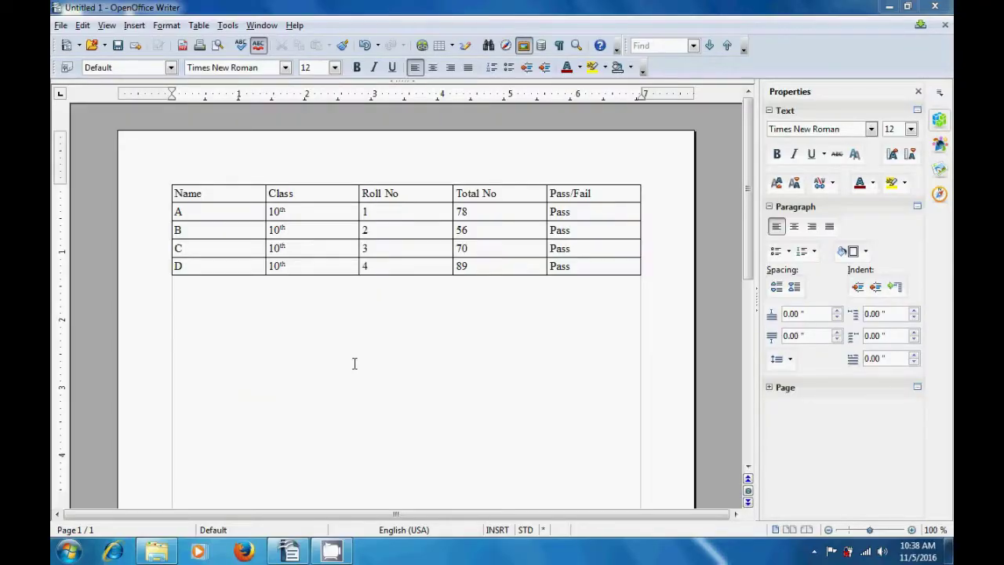
- Browse the Gallery themes to Diagrams and select the light blue cube image
click(523, 46)
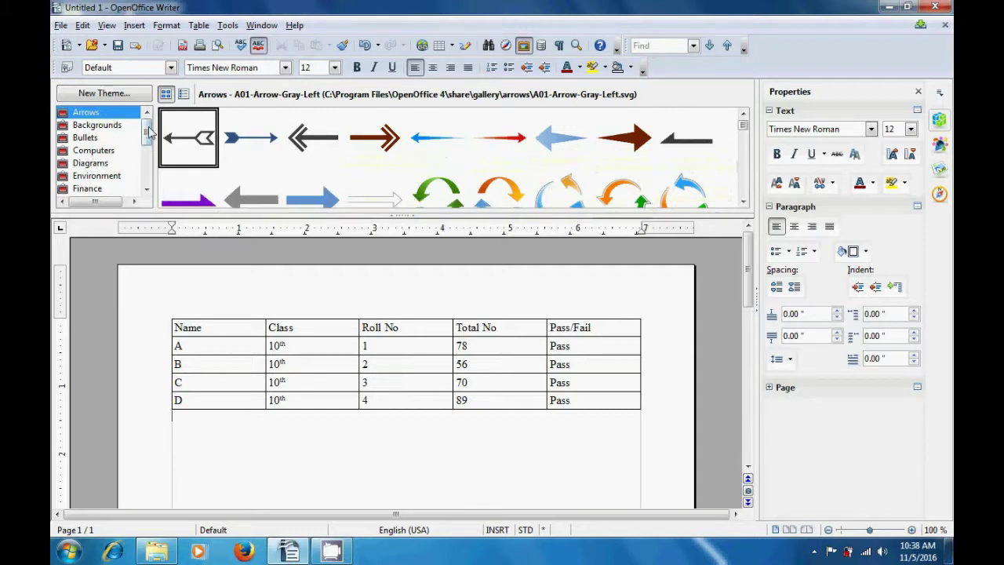
drag(149, 135, 146, 179)
click(107, 189)
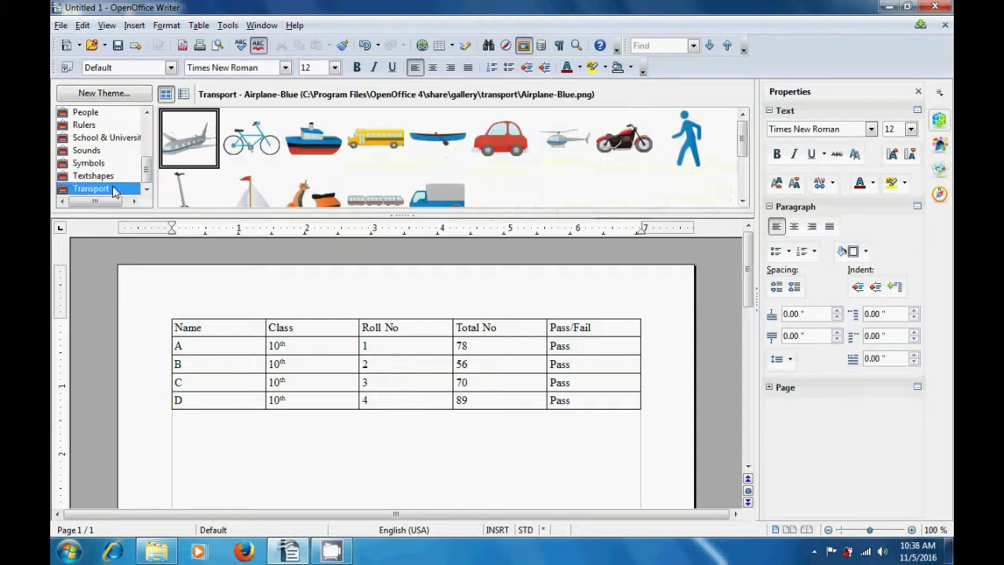
click(112, 179)
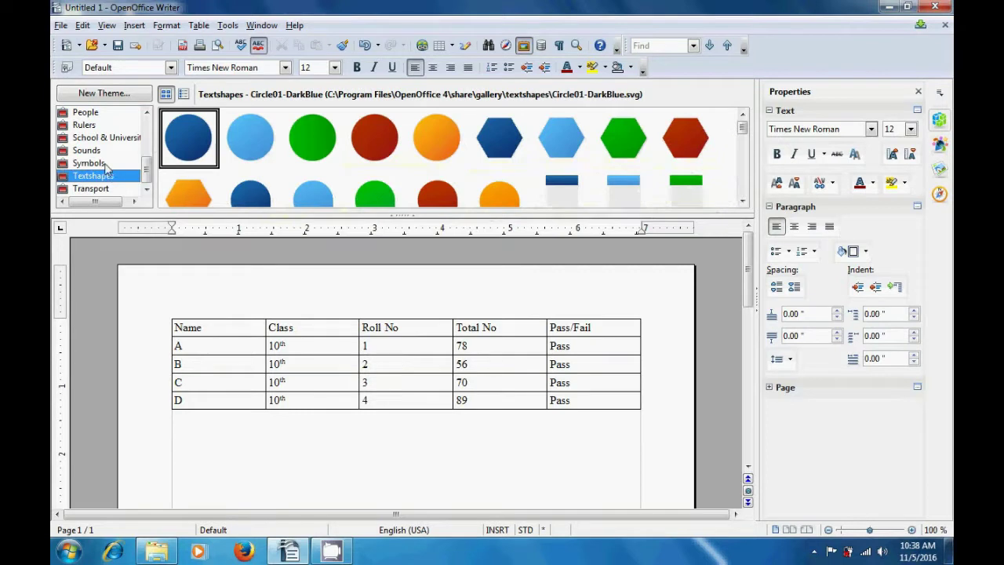
click(105, 163)
click(101, 150)
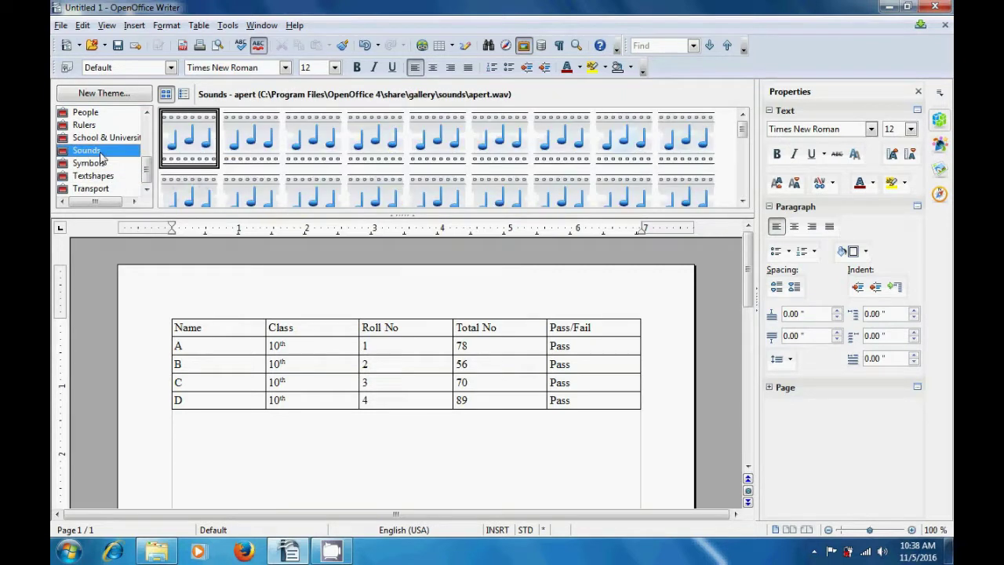
click(108, 139)
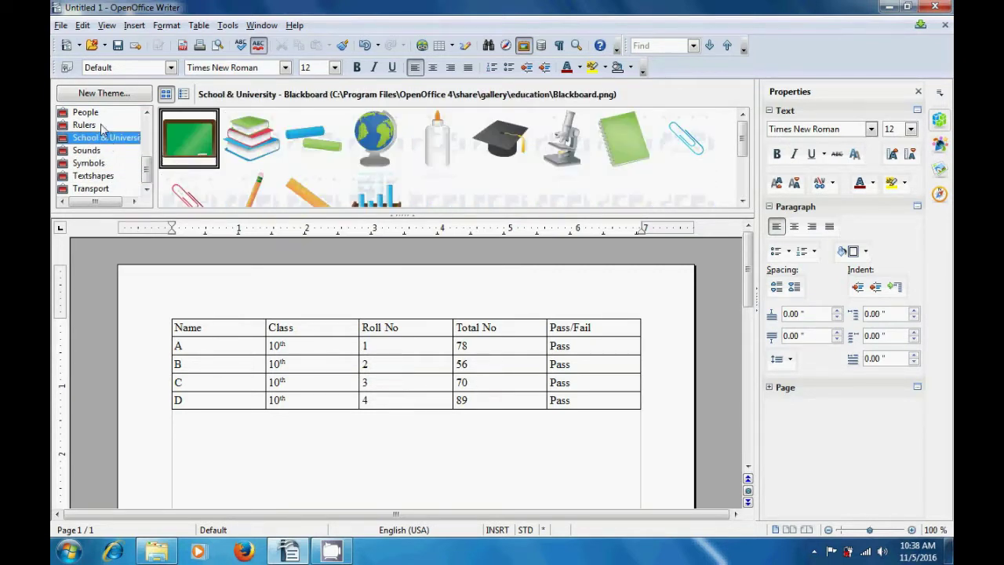
click(100, 125)
scroll(100, 122, up, 3)
click(90, 163)
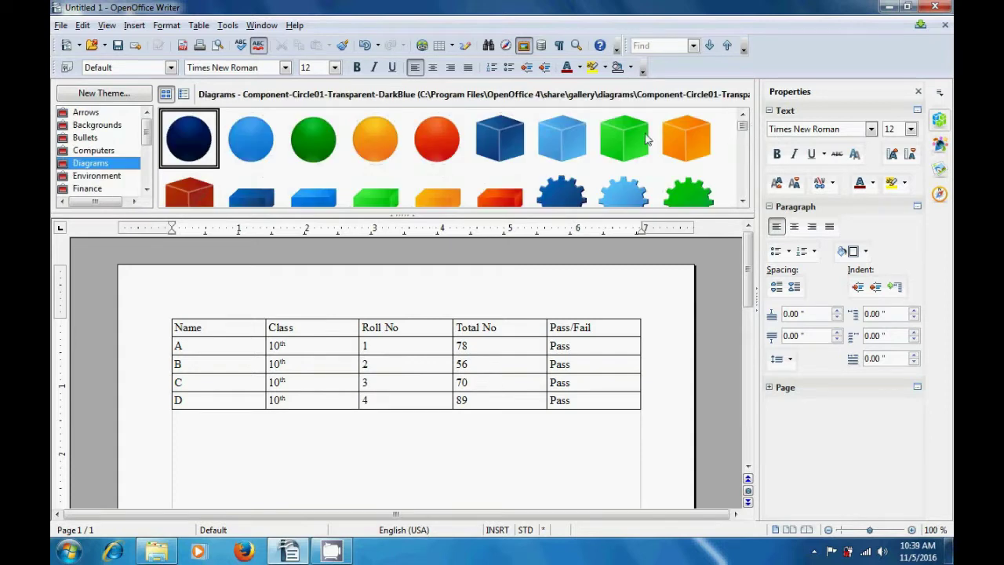
click(562, 134)
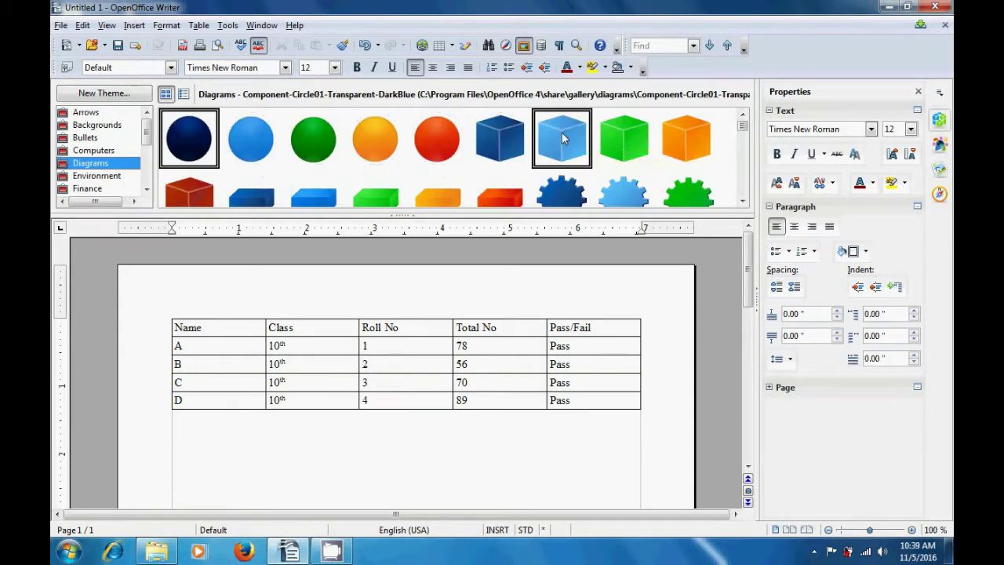
right_click(561, 137)
mouse_move(596, 138)
click(655, 141)
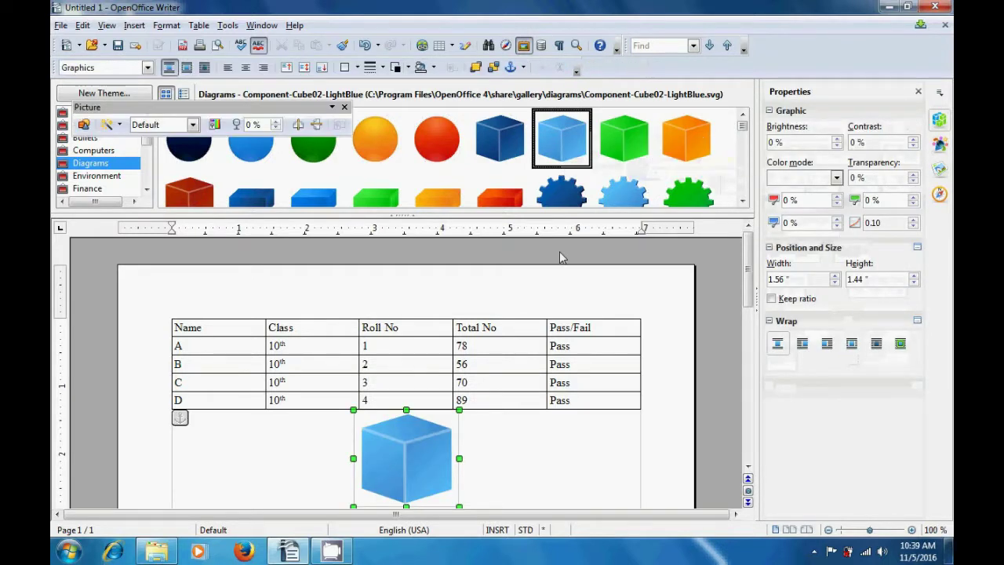
drag(422, 453, 439, 429)
drag(481, 474, 554, 500)
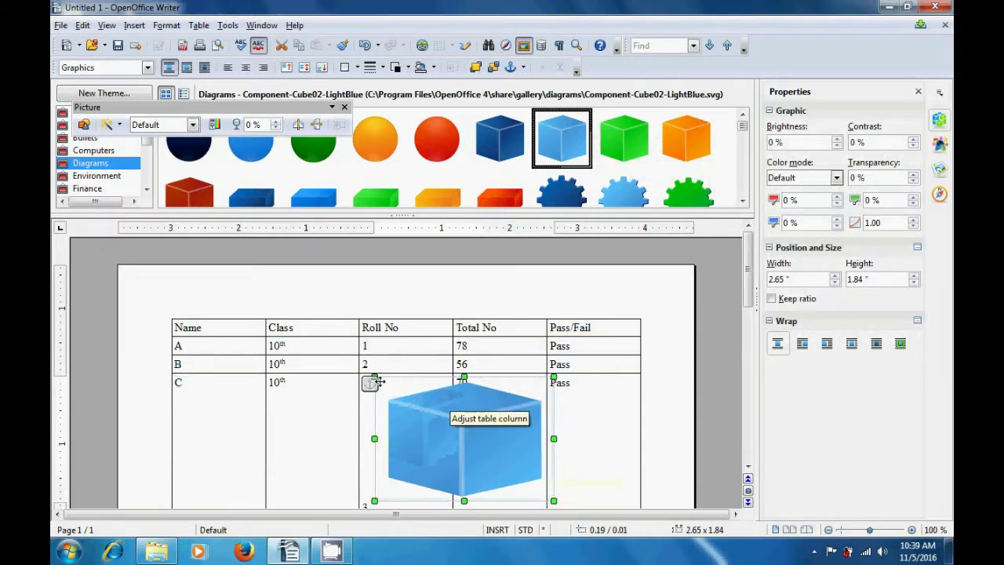
drag(369, 381, 313, 352)
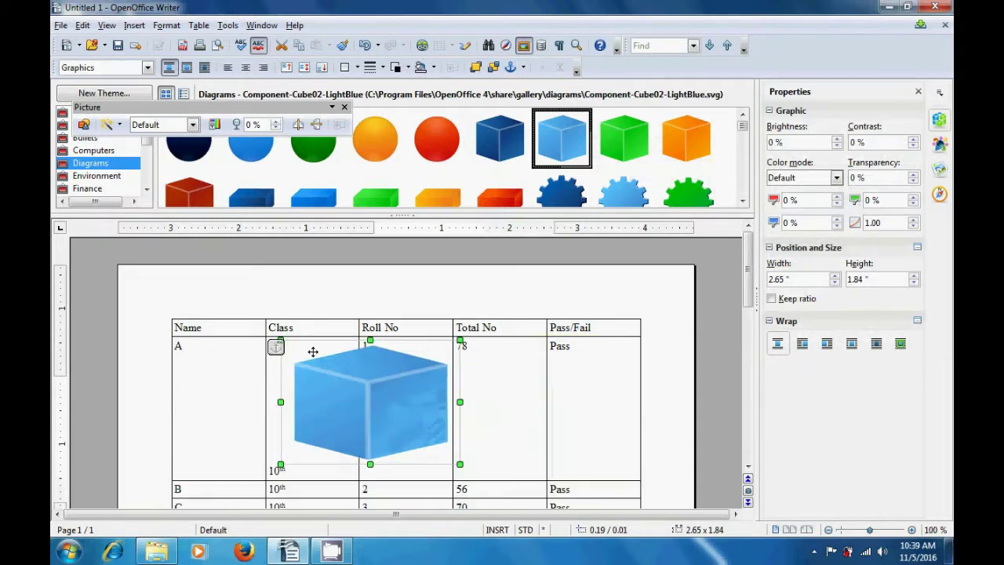
drag(369, 338, 371, 313)
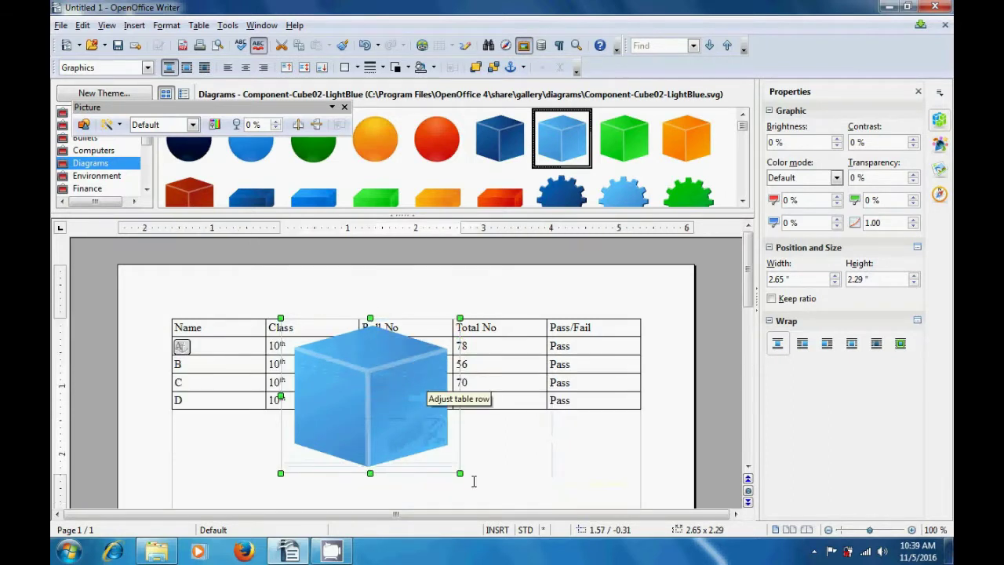
drag(463, 473, 531, 500)
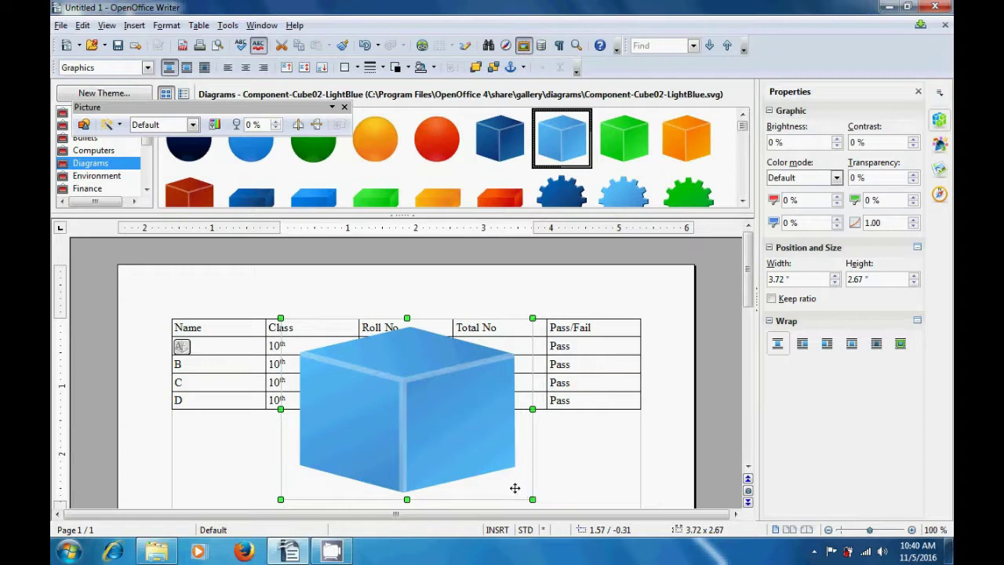
right_click(447, 394)
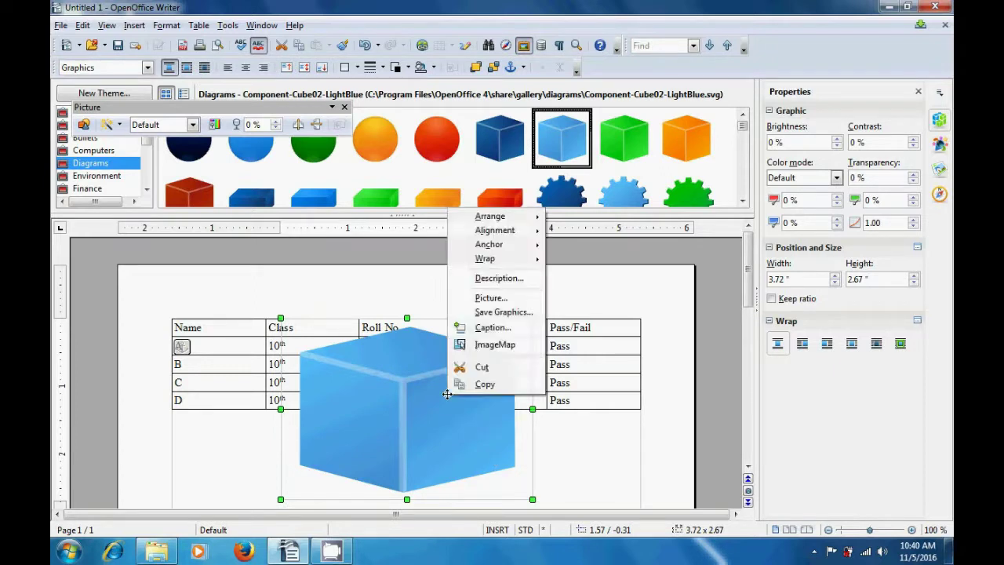
click(481, 366)
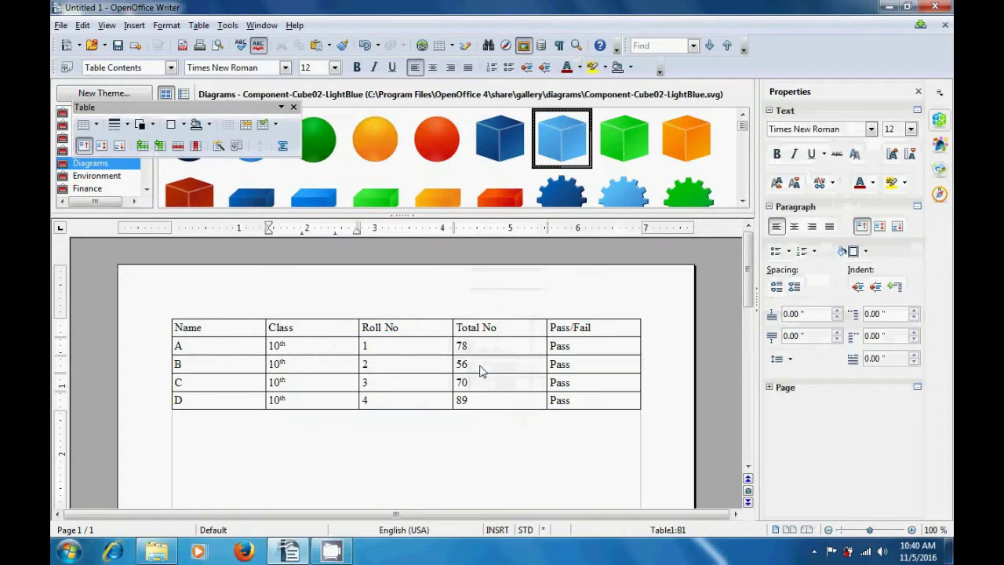
- Apply the light blue cube as a tiled page background via Insert > Background > Page
click(451, 348)
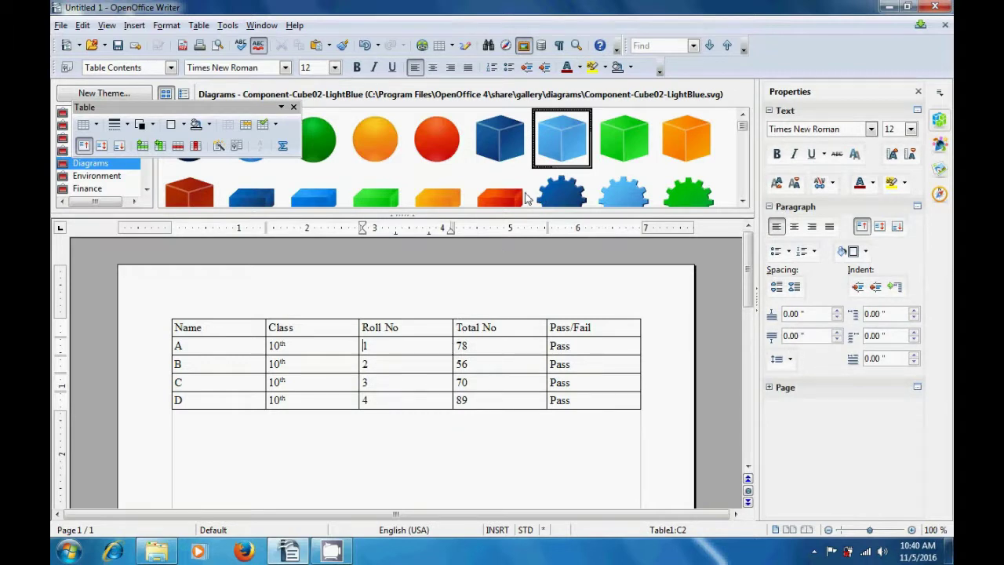
right_click(549, 145)
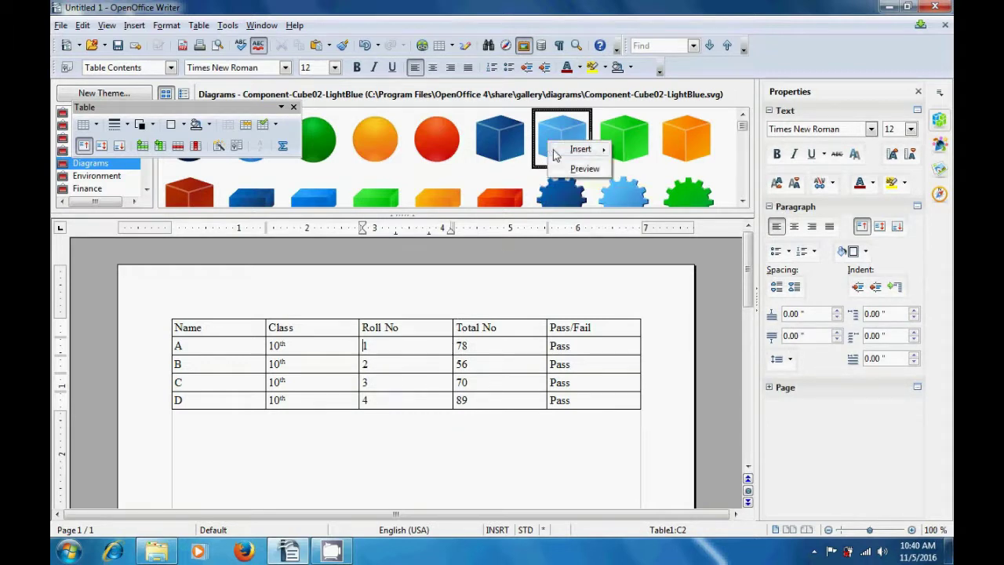
mouse_move(557, 151)
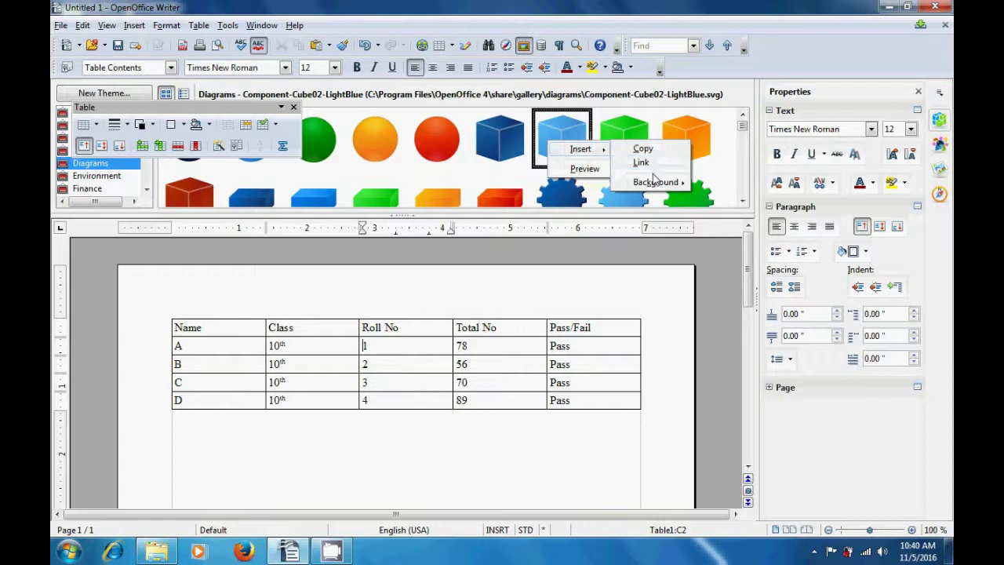
mouse_move(655, 183)
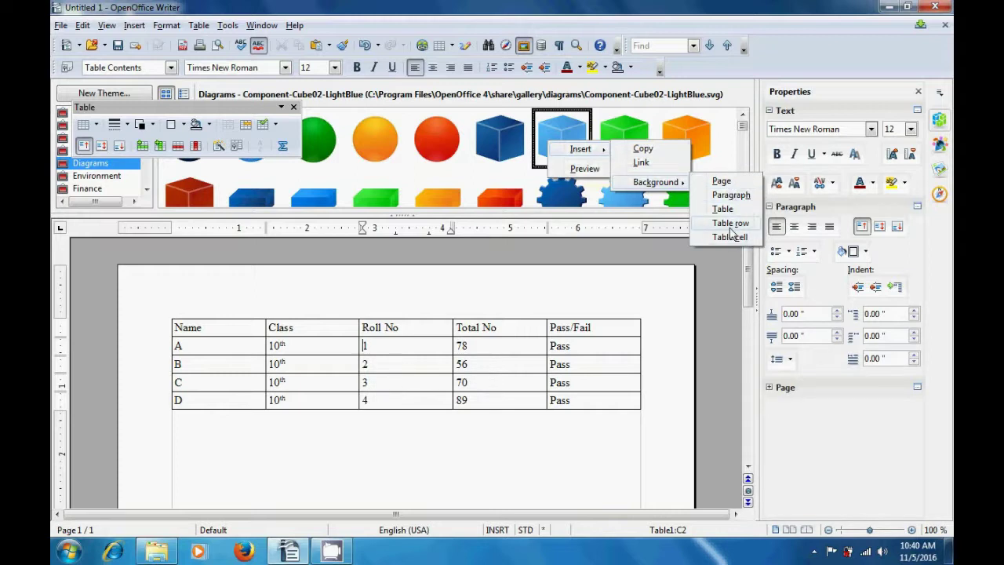
click(722, 182)
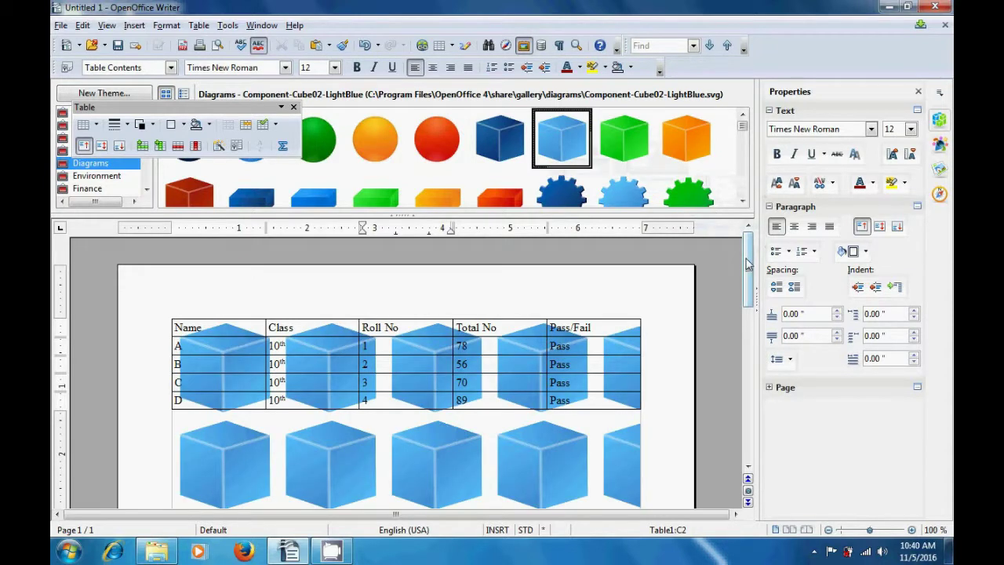
drag(745, 266, 754, 426)
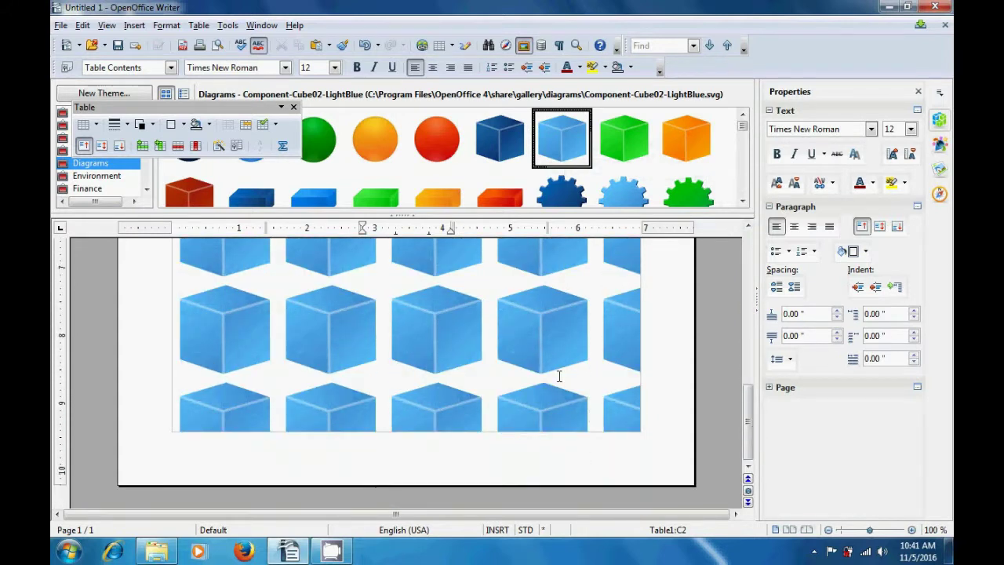
drag(748, 409, 745, 267)
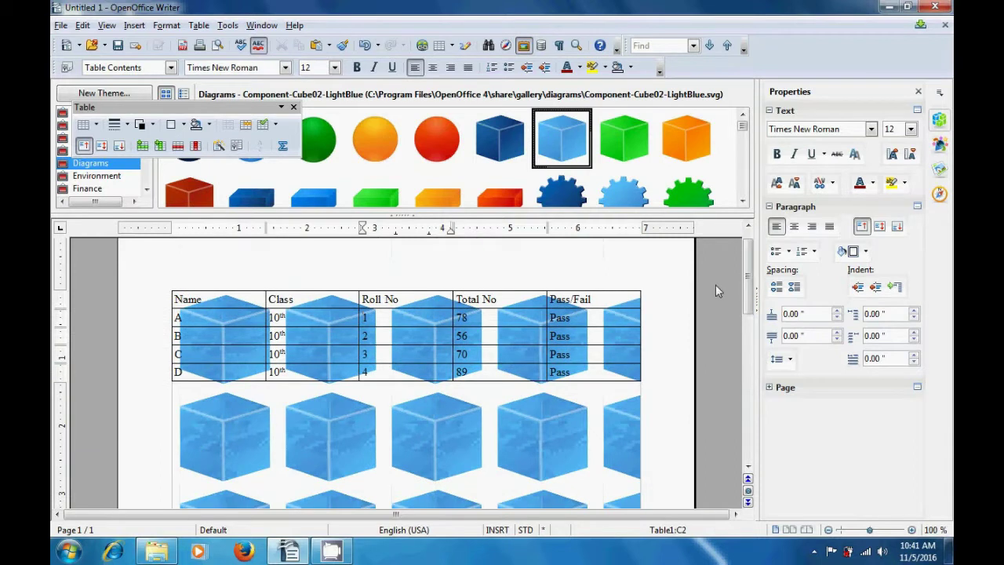
- Apply the cube image as the results table's background via Insert > Background > Table
click(470, 337)
right_click(562, 149)
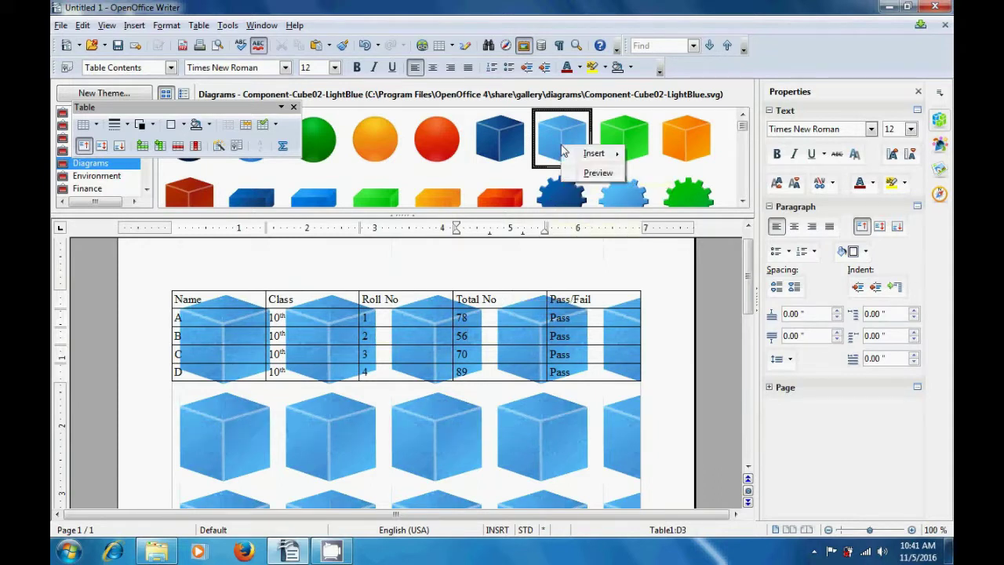
mouse_move(579, 157)
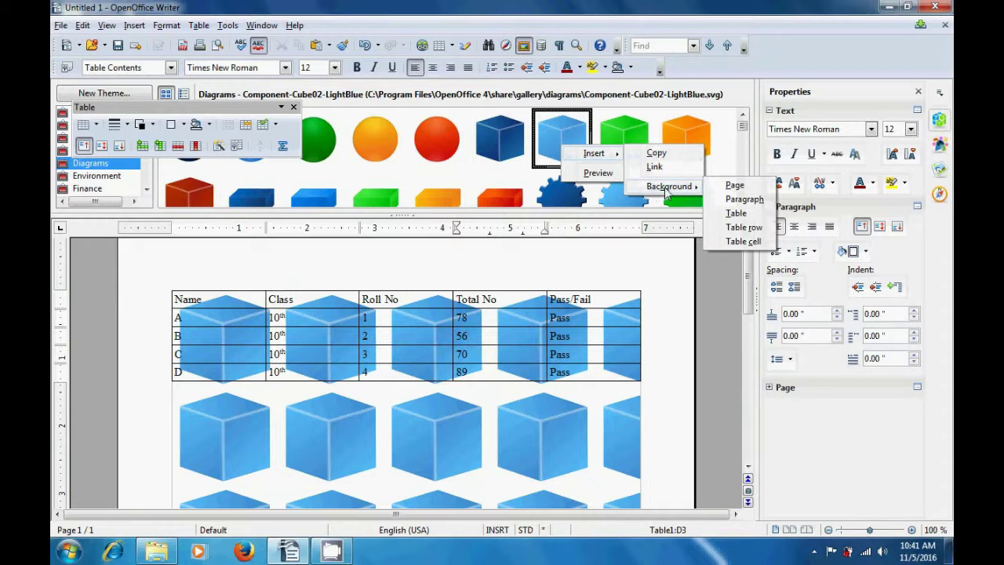
click(736, 214)
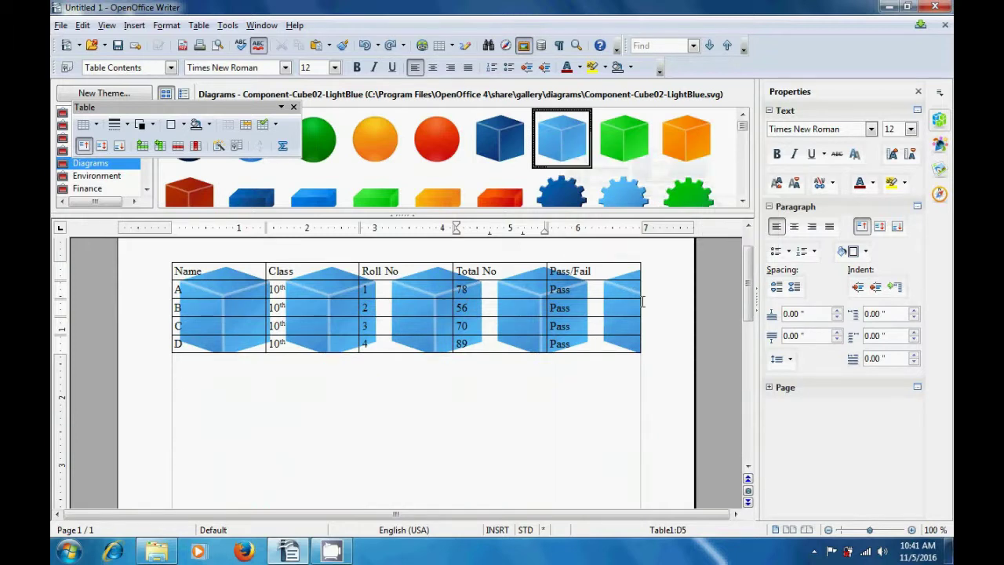
- Move the cursor out of the table and hide the Gallery panel
click(531, 383)
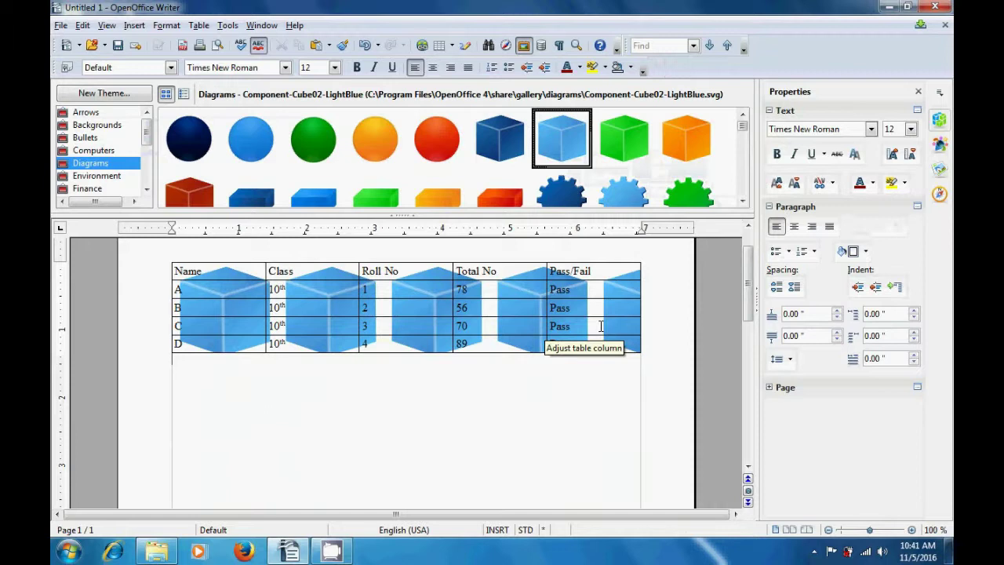
right_click(563, 150)
click(402, 213)
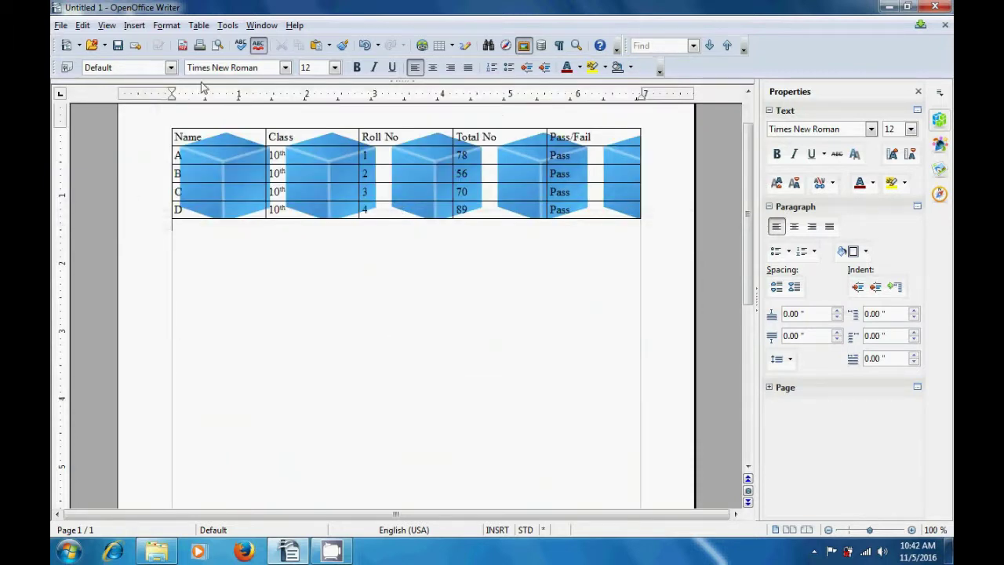
- Create a new blank text document, Untitled 2, and paste the cube image into it
click(61, 26)
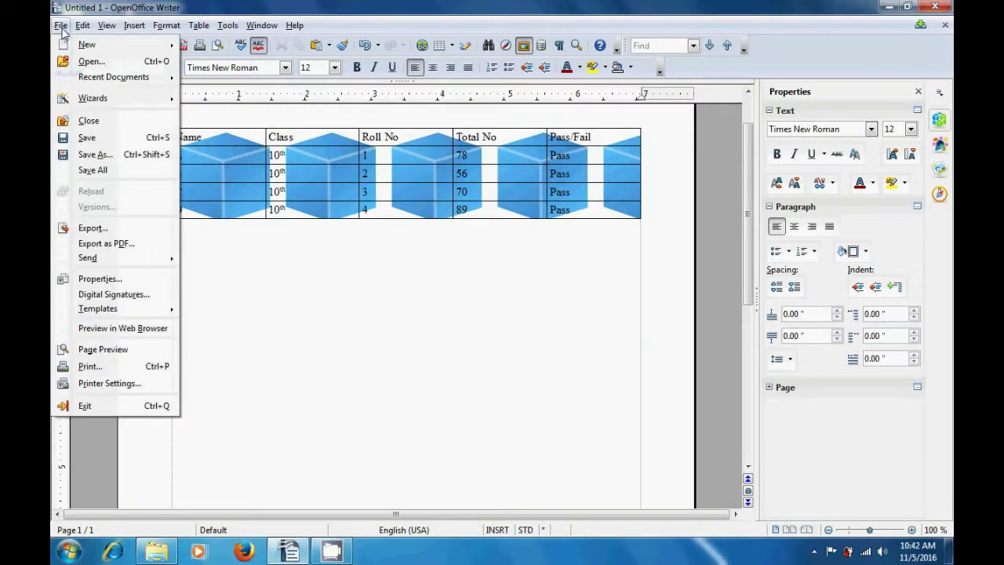
mouse_move(79, 47)
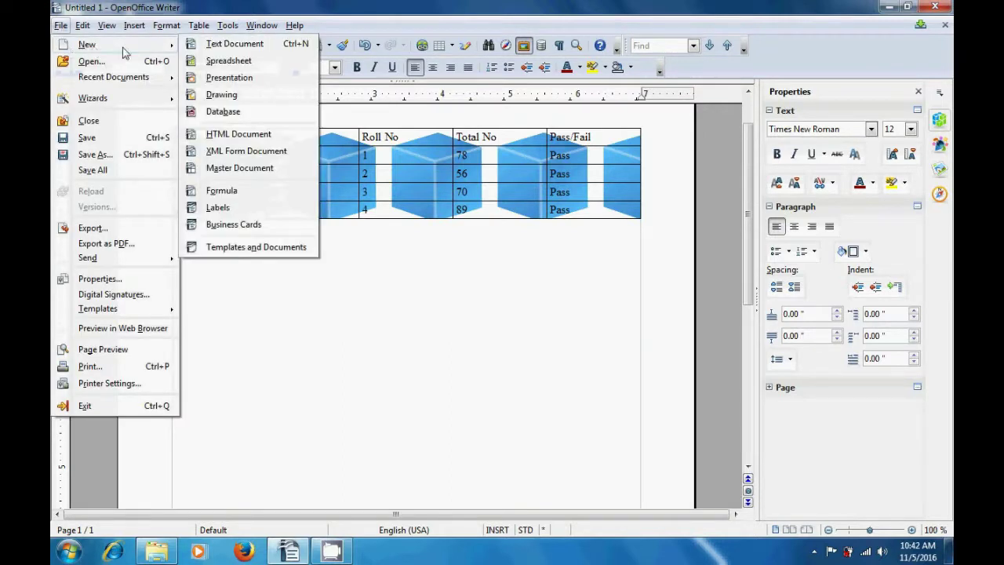
click(208, 45)
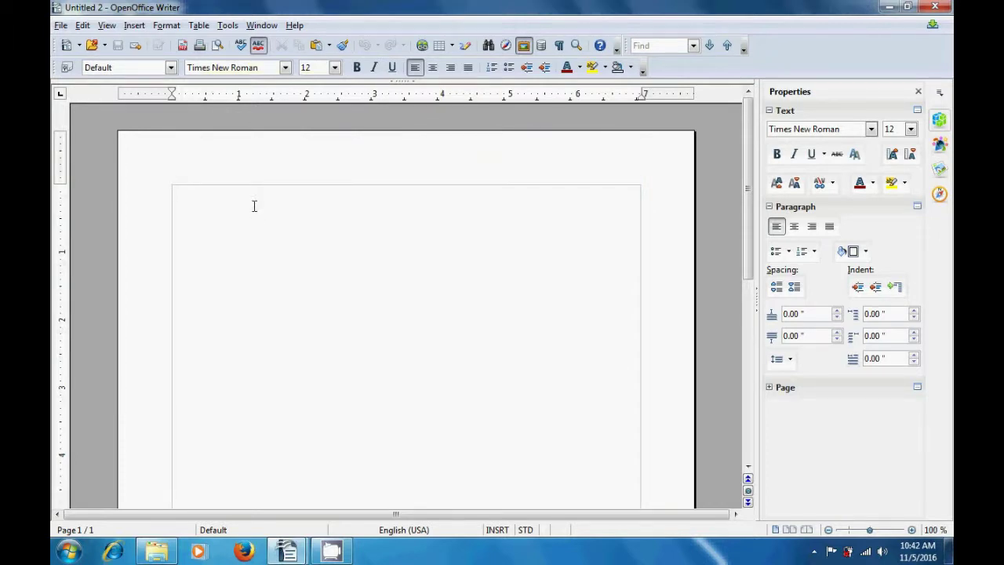
click(317, 47)
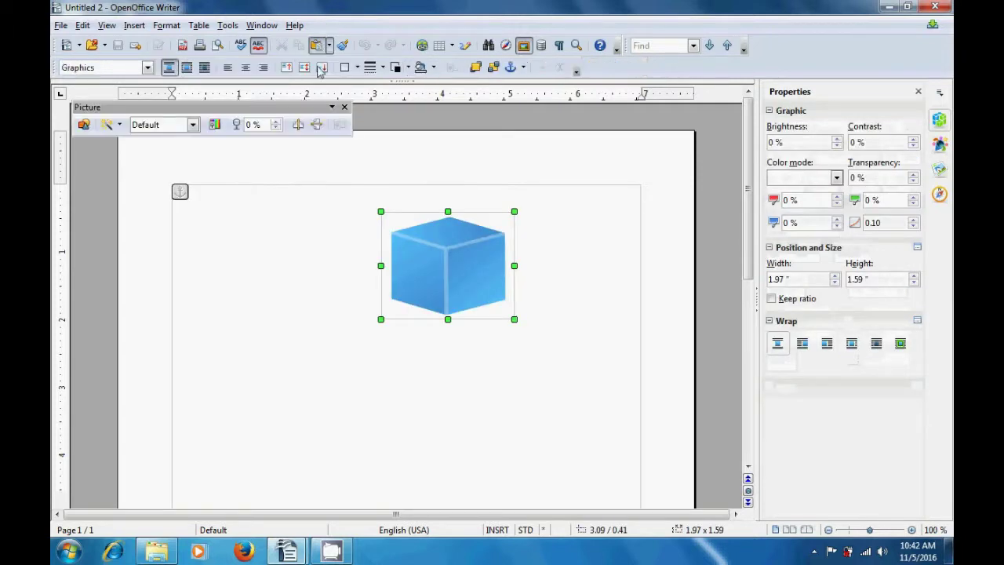
click(322, 260)
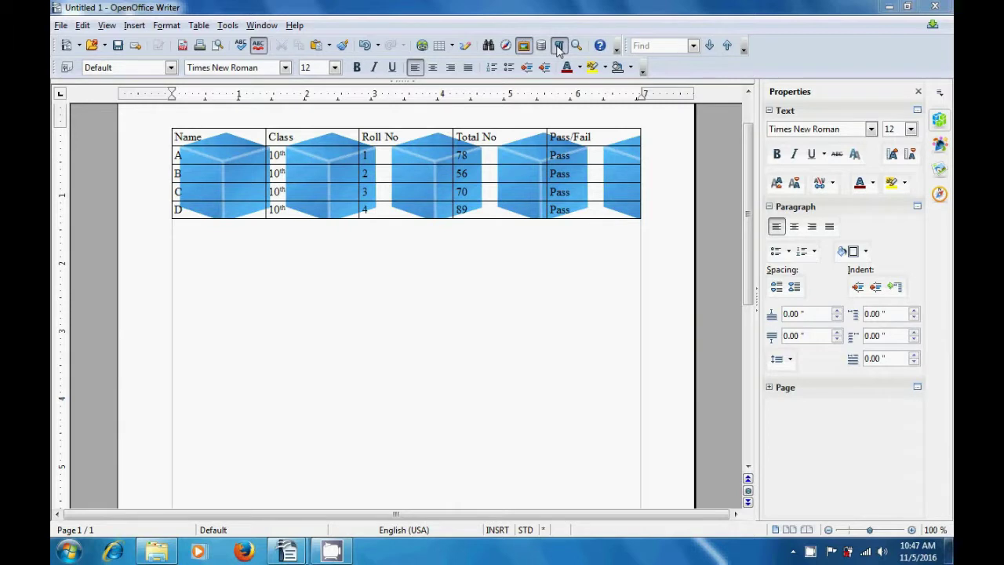
- Add empty paragraphs below the results table with formatting marks shown, then hide them
click(559, 48)
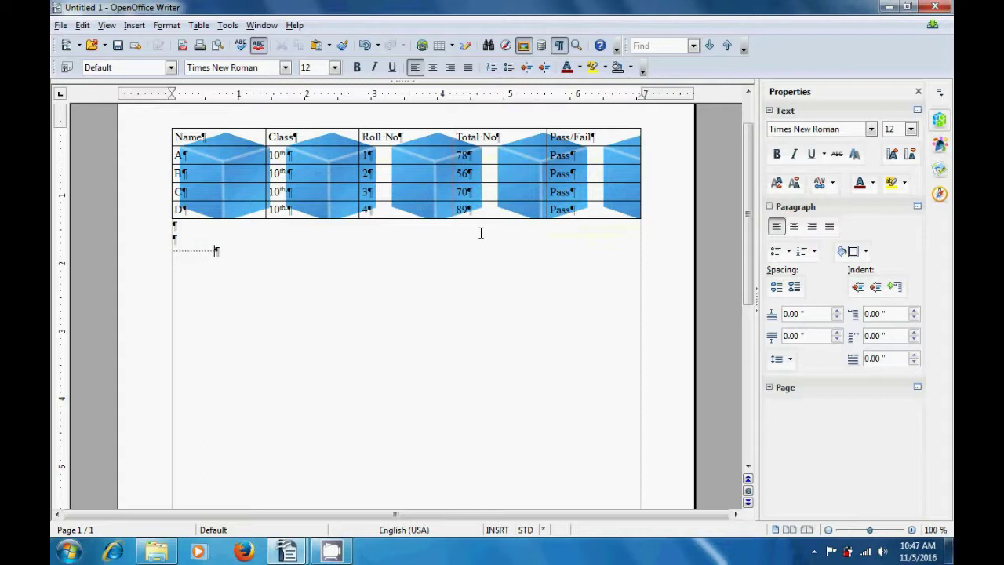
key(Return)
key(Return)
key(Return)
key(Return)
key(Return)
click(559, 47)
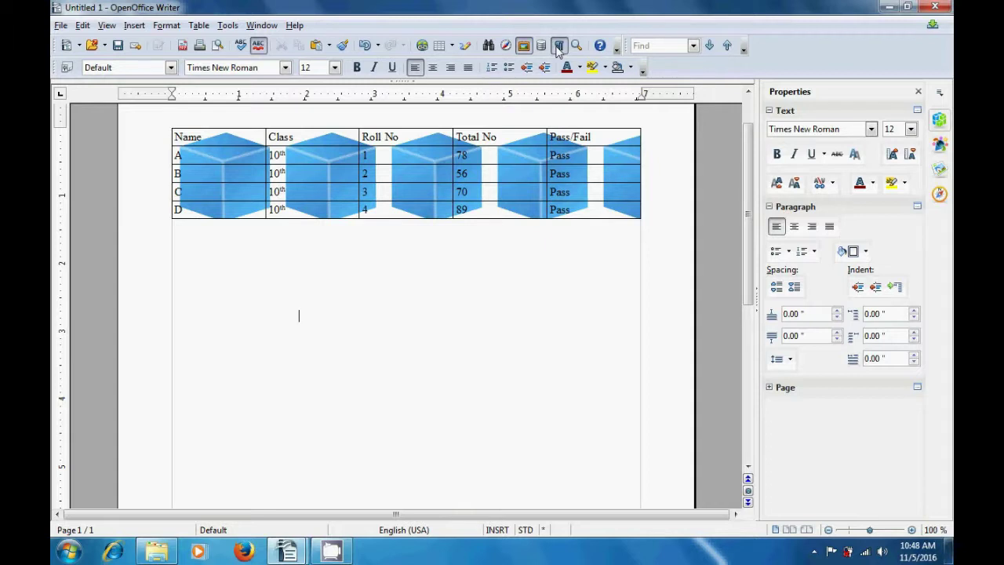
- Add an extra line to the 78 and 56 Total No cells so rows A and B grow taller
click(379, 155)
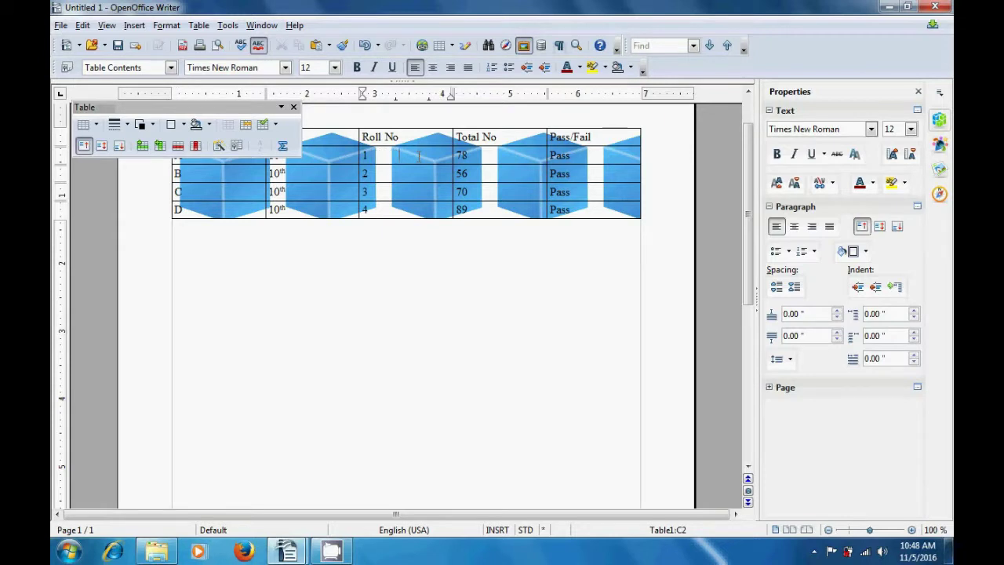
click(486, 156)
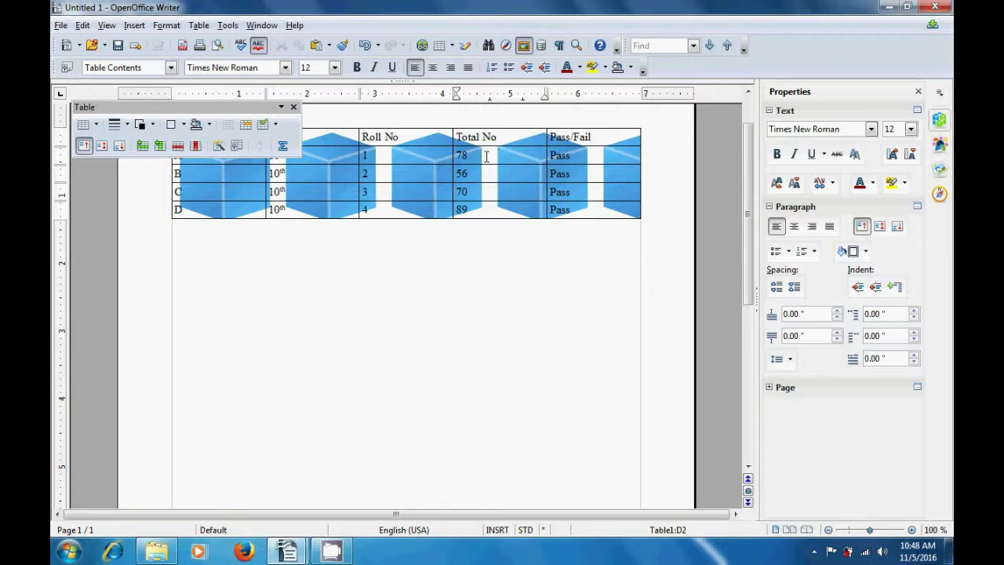
key(Return)
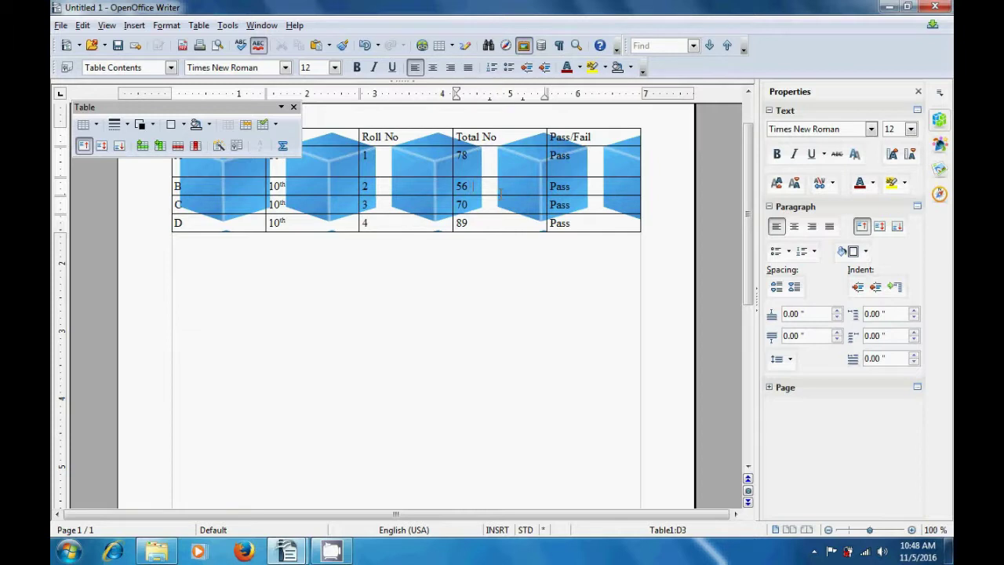
key(Return)
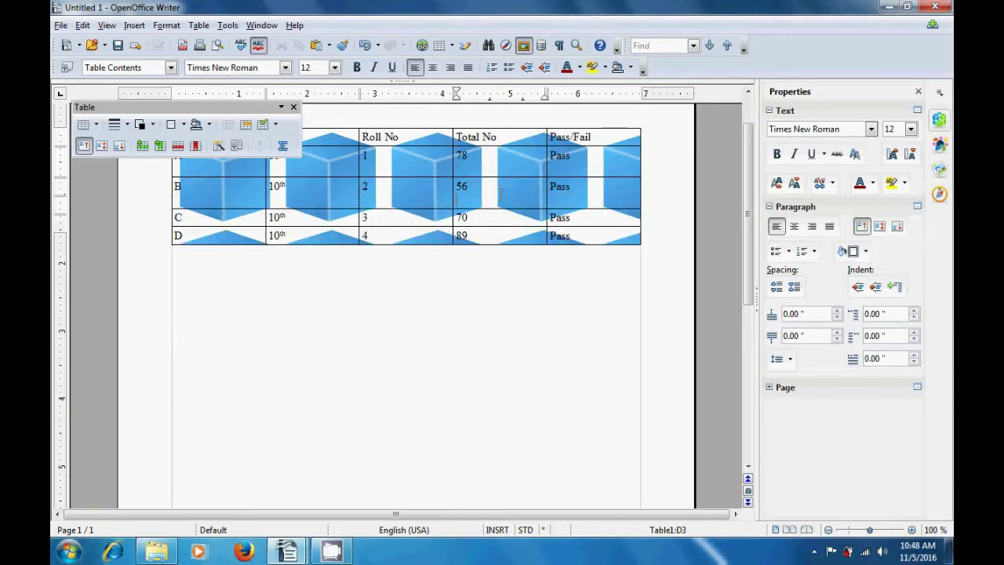
click(438, 292)
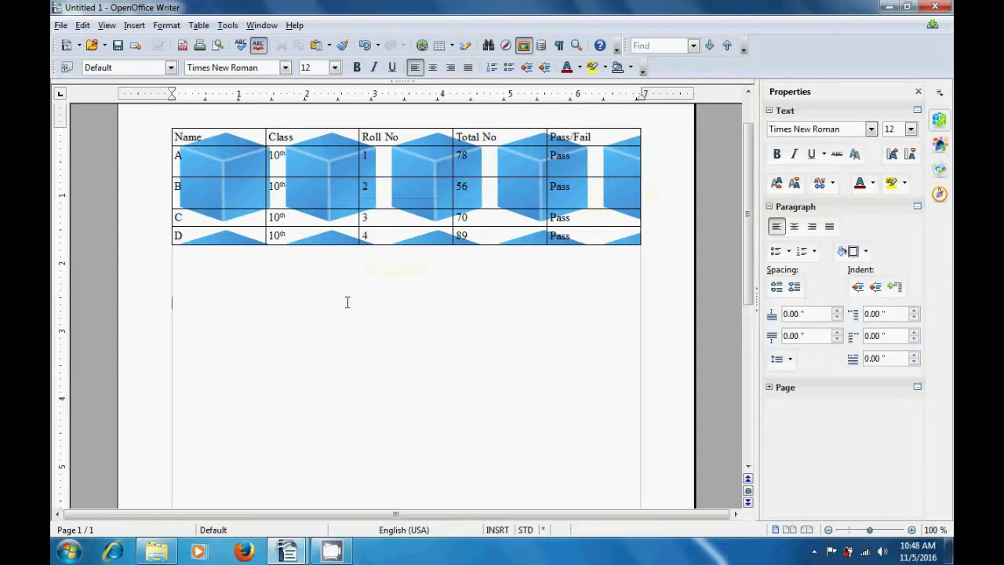
click(557, 46)
- Zoom the document to a variable 400 % to inspect the table
click(576, 46)
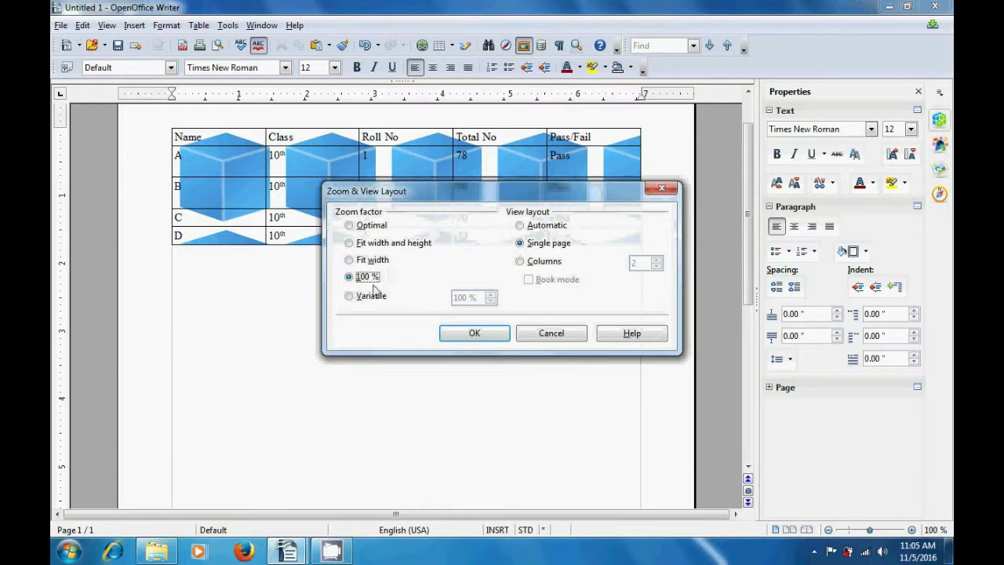
click(350, 299)
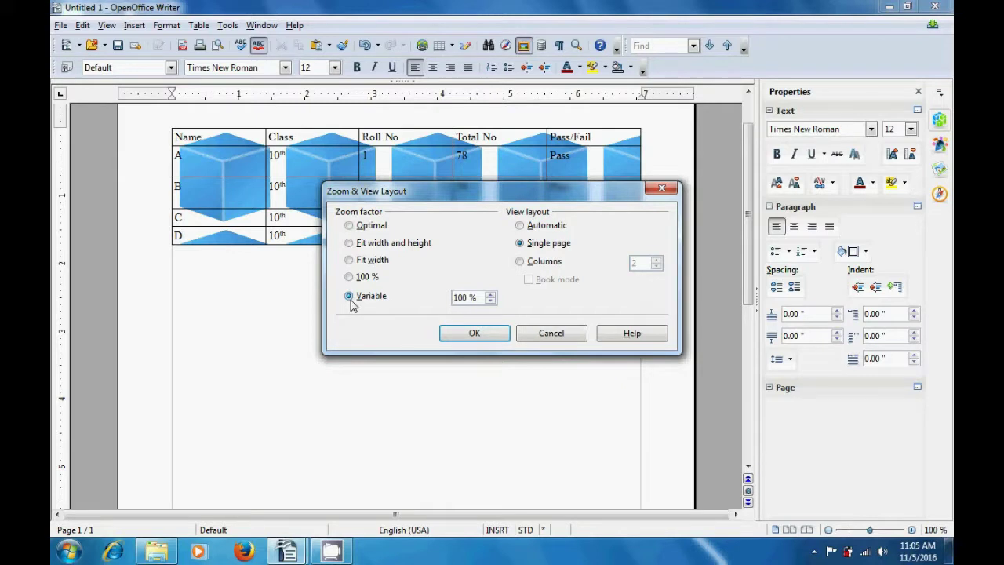
click(489, 295)
click(490, 295)
click(489, 295)
click(490, 294)
click(489, 295)
click(490, 296)
click(489, 297)
click(489, 296)
click(489, 296)
click(489, 297)
click(471, 335)
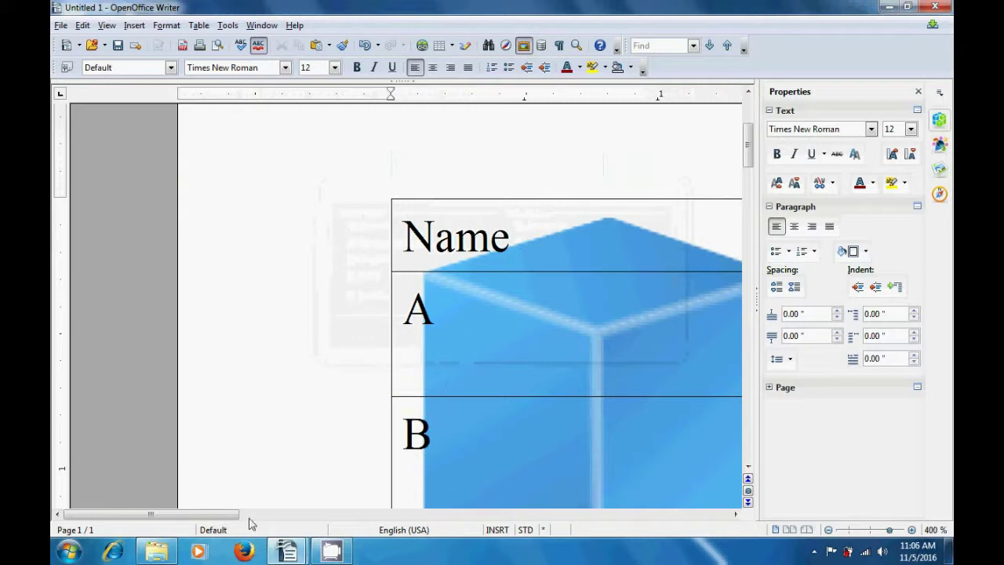
drag(225, 516, 416, 538)
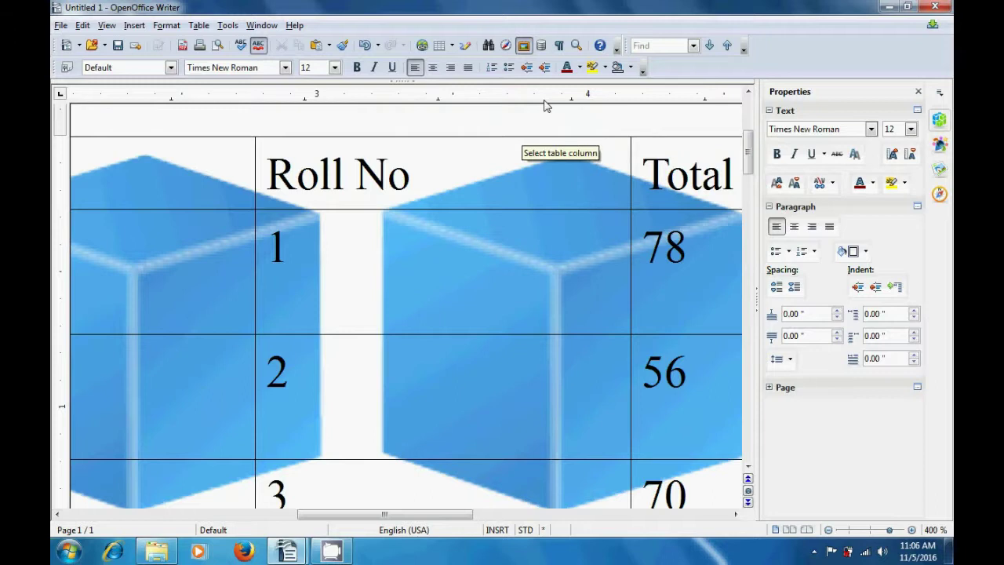
- Reduce the zoom to 50 % so the whole page fits
click(576, 46)
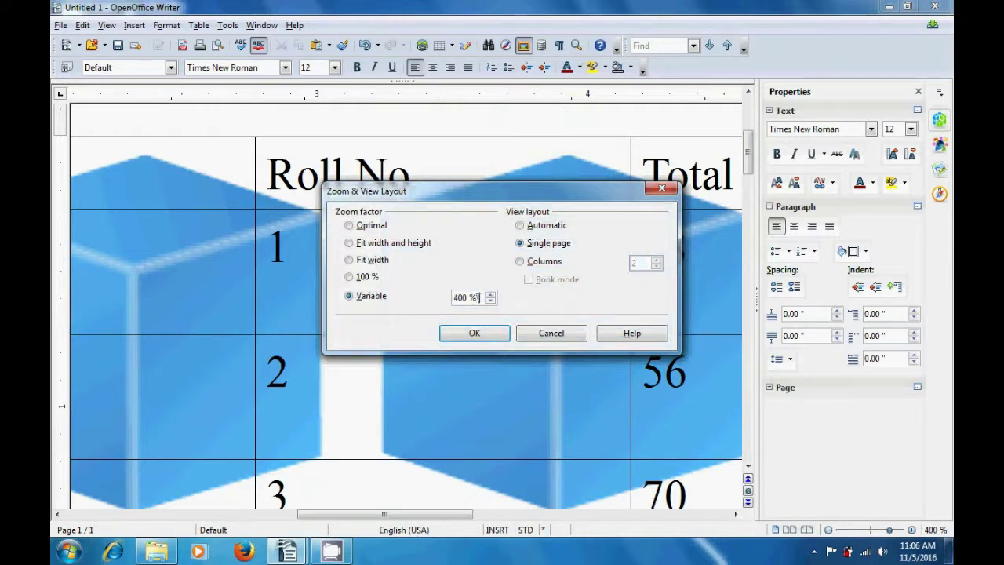
key(BackSpace)
key(BackSpace)
key(BackSpace)
key(BackSpace)
key(BackSpace)
text(50)
click(472, 334)
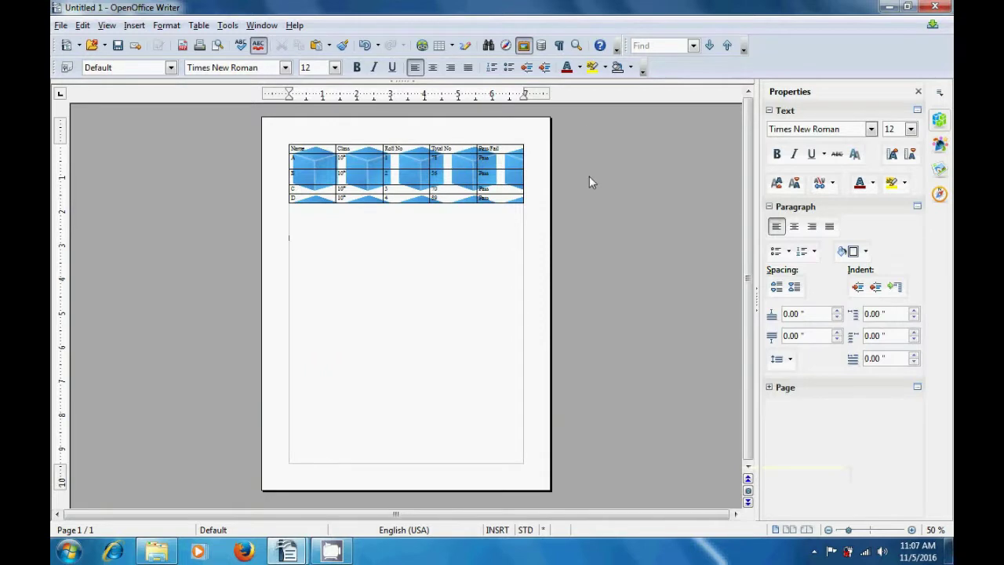
- Set the Zoom & View Layout zoom factor to 100 %
click(581, 47)
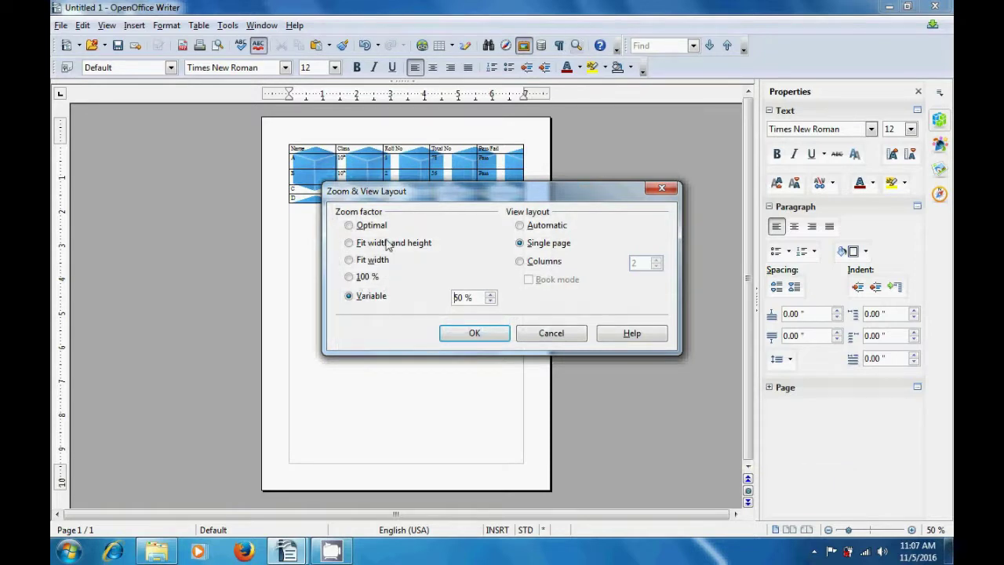
click(350, 277)
click(464, 342)
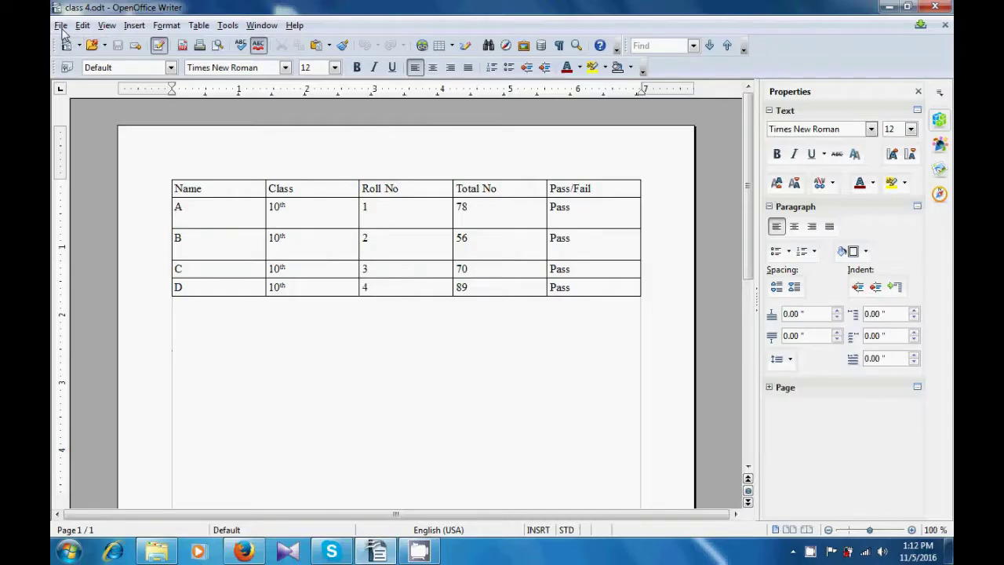
- Return to class 4.odt and open its File menu
click(61, 26)
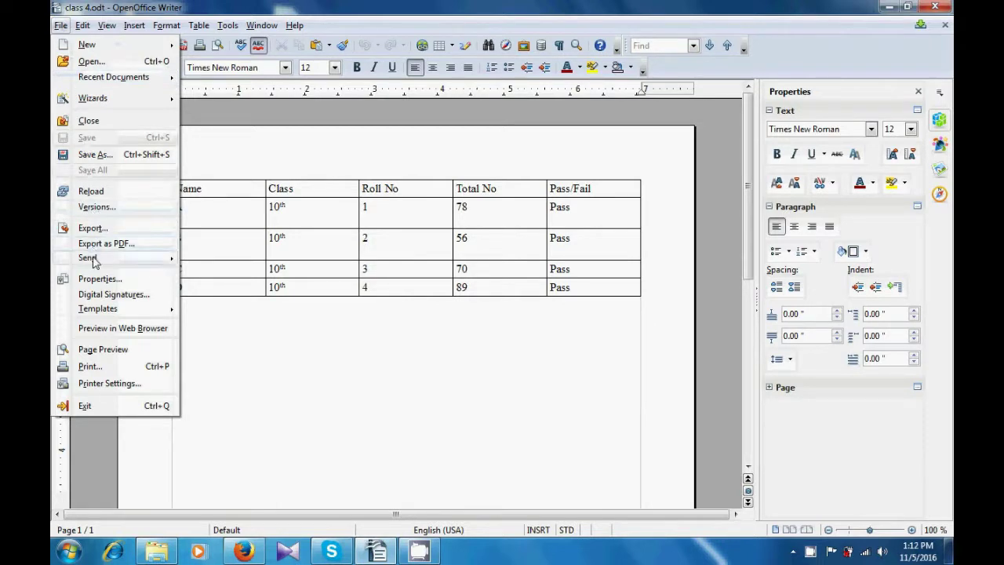
- E-mail class 4.odt as a PDF, accepting the default PDF options
mouse_move(94, 262)
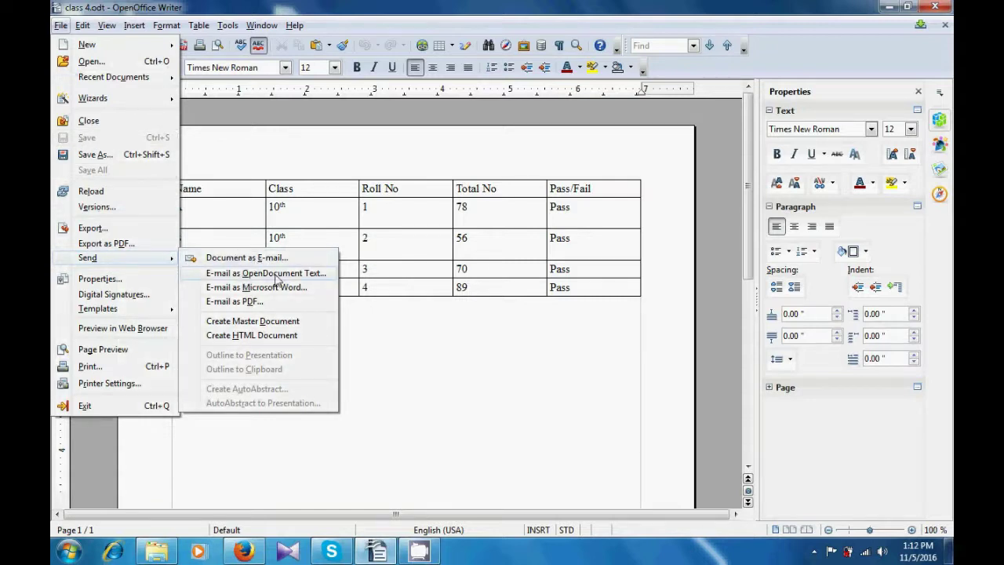
click(236, 305)
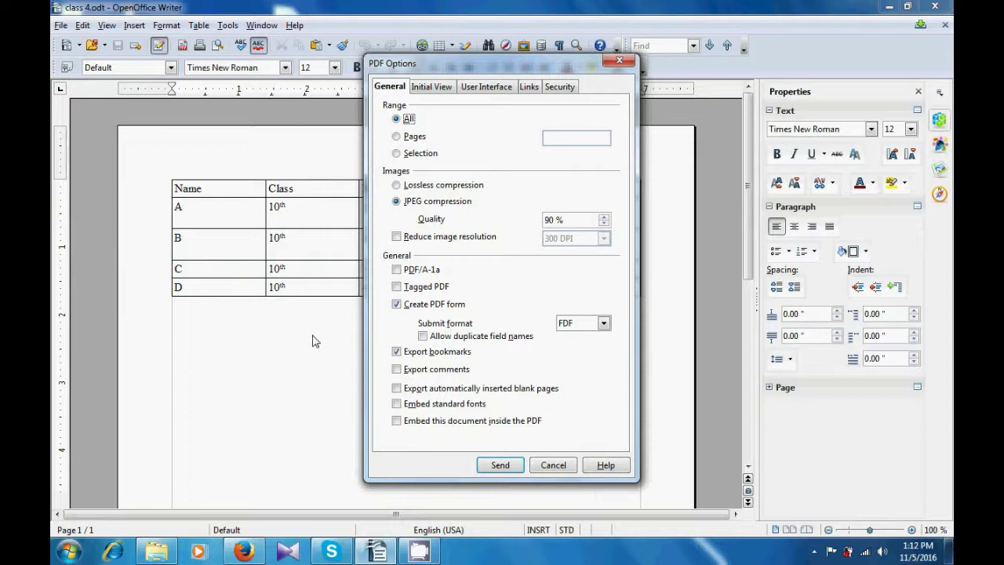
click(506, 466)
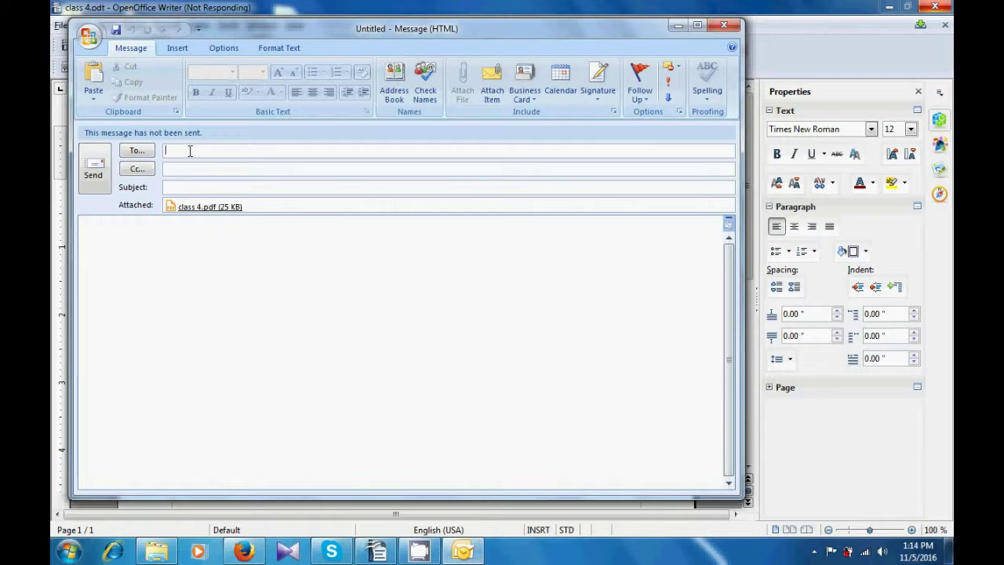
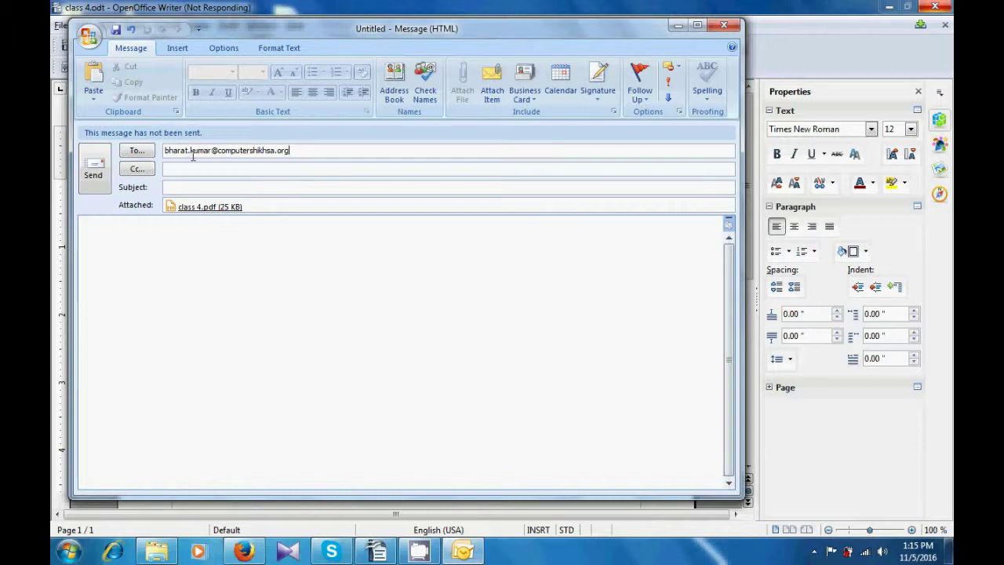
- Enter the recipient's e-mail address and send the message with class 4.pdf attached
click(93, 174)
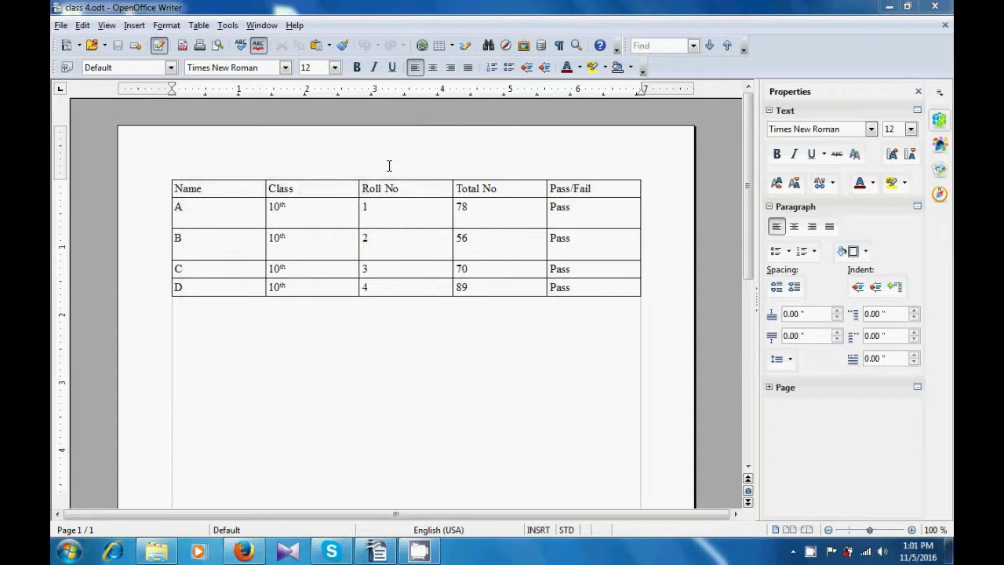
- Bring up the Templates save dialog for class 4.odt
click(61, 26)
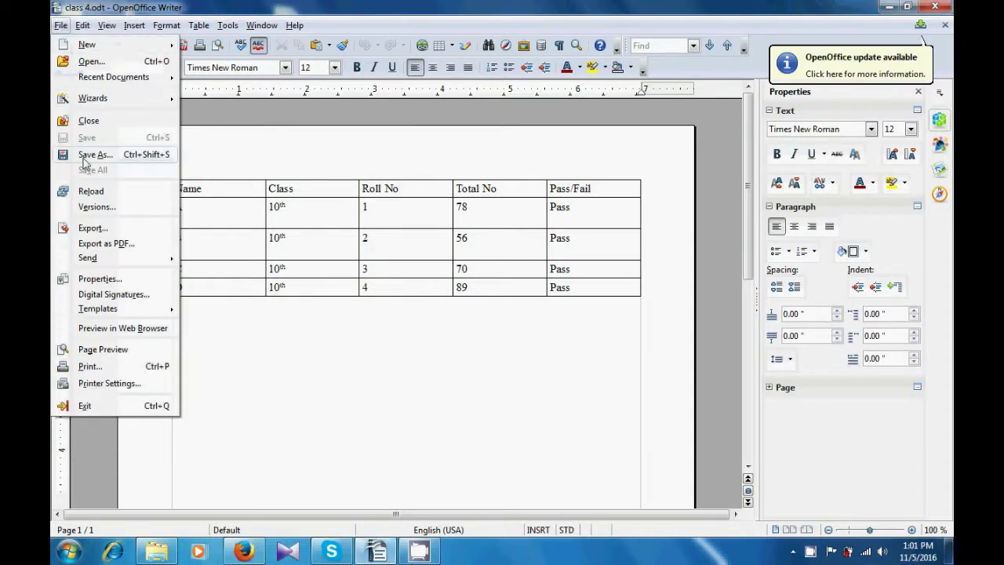
mouse_move(121, 314)
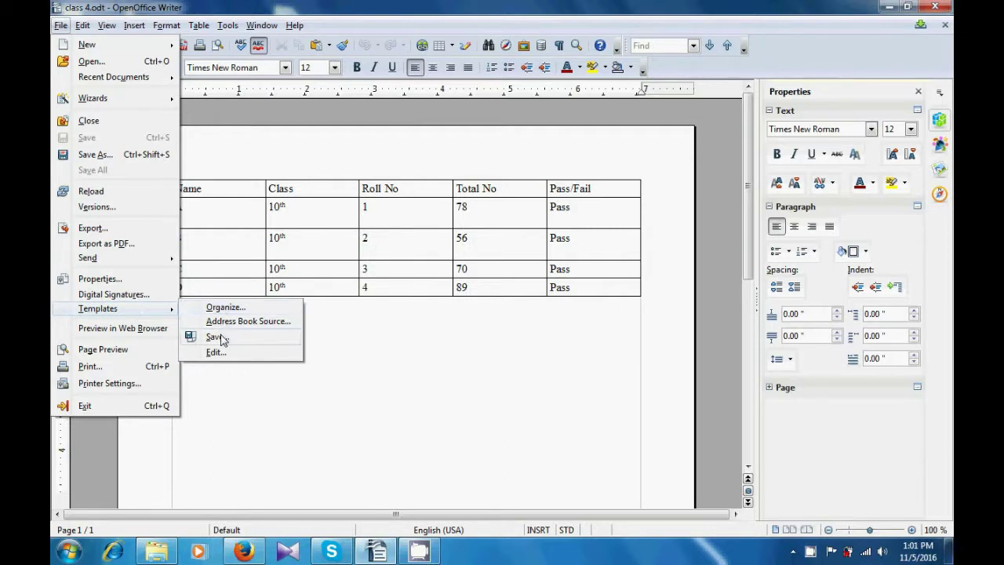
click(214, 336)
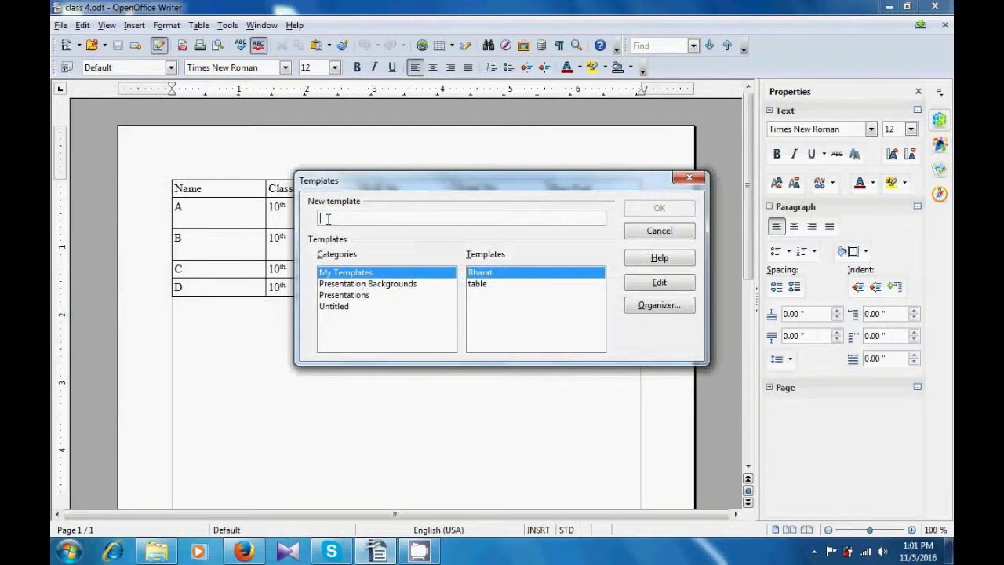
- Save the template as 'computer Shiksha' in My Templates
text(com)
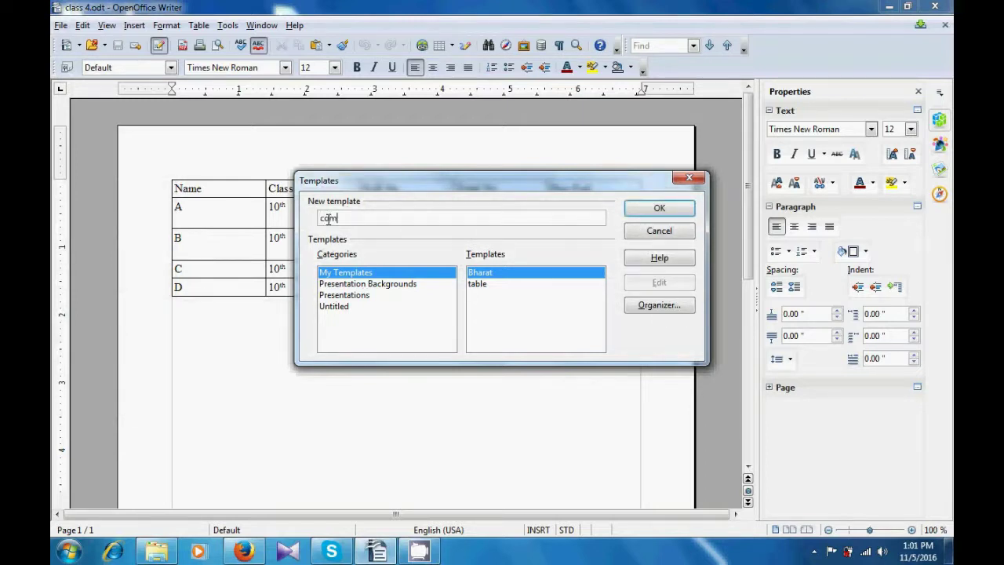
text(puter Shiksha)
click(642, 210)
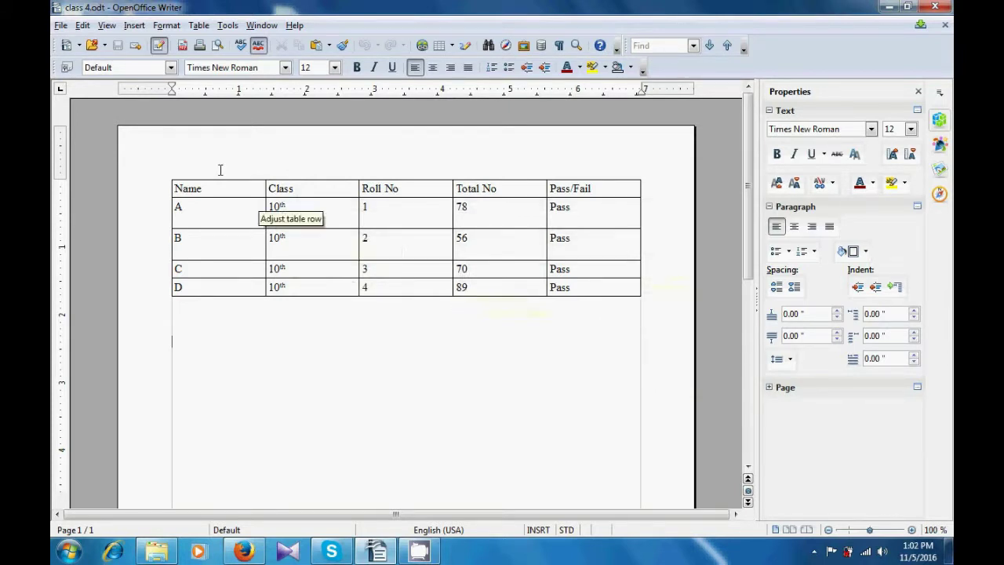
- Open the File menu to get to the Templates commands
click(60, 25)
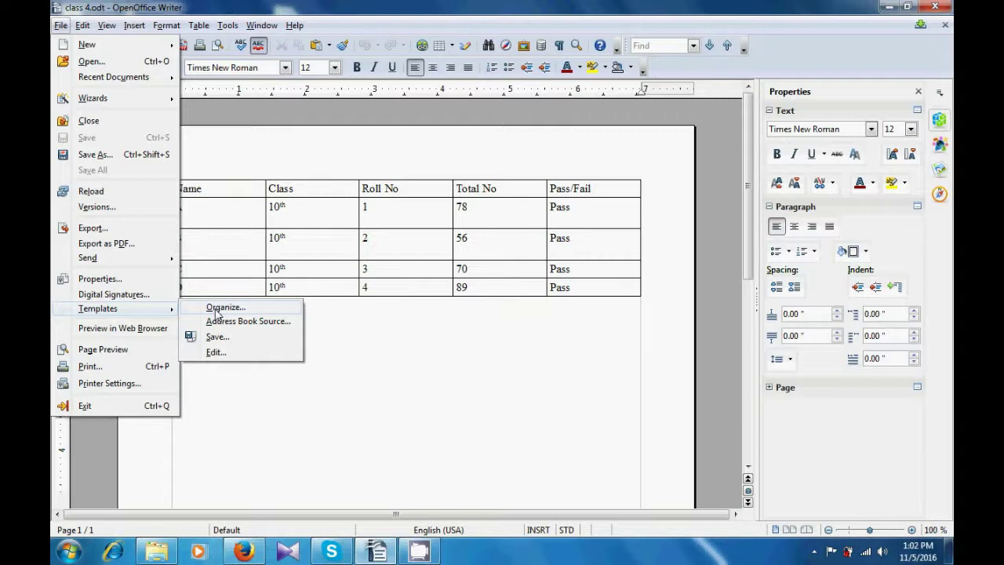
- In Organize templates, expand My Templates and start exporting the computer Shiksha template
click(217, 313)
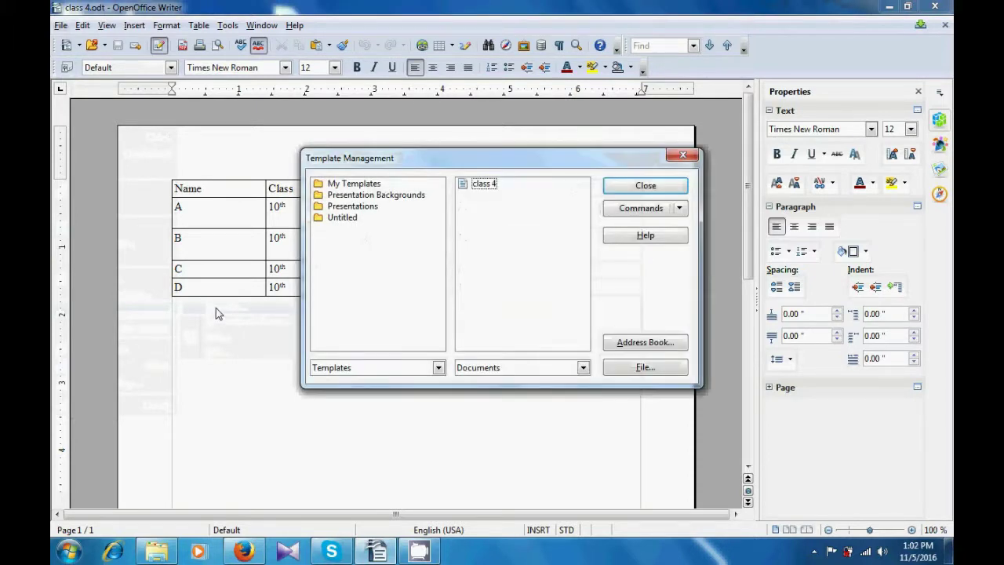
double_click(345, 184)
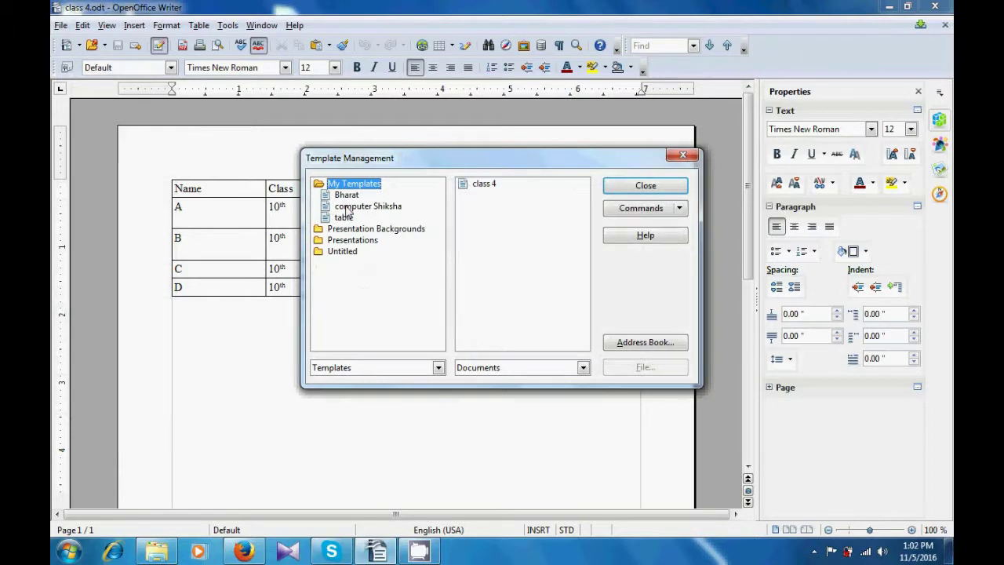
click(347, 206)
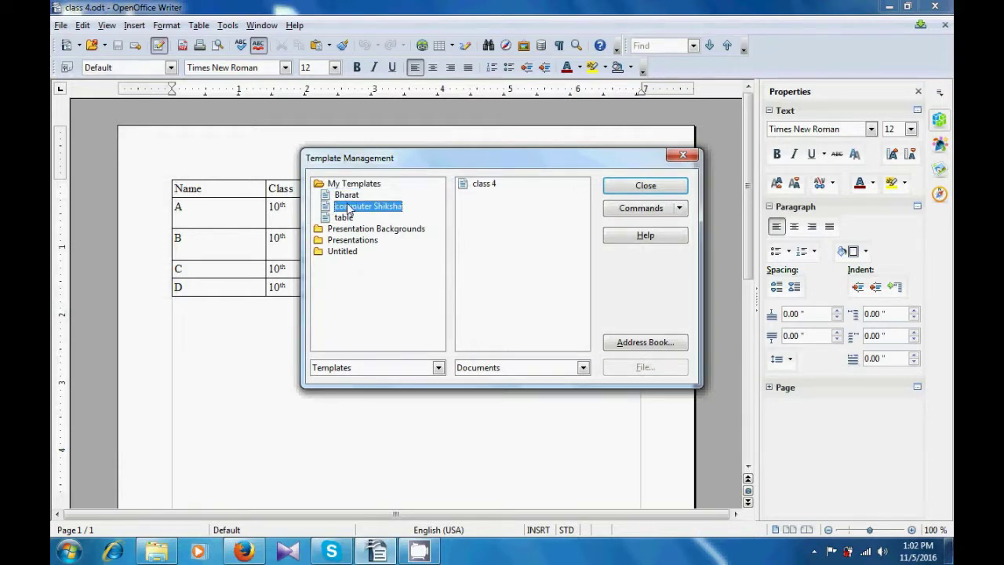
right_click(348, 208)
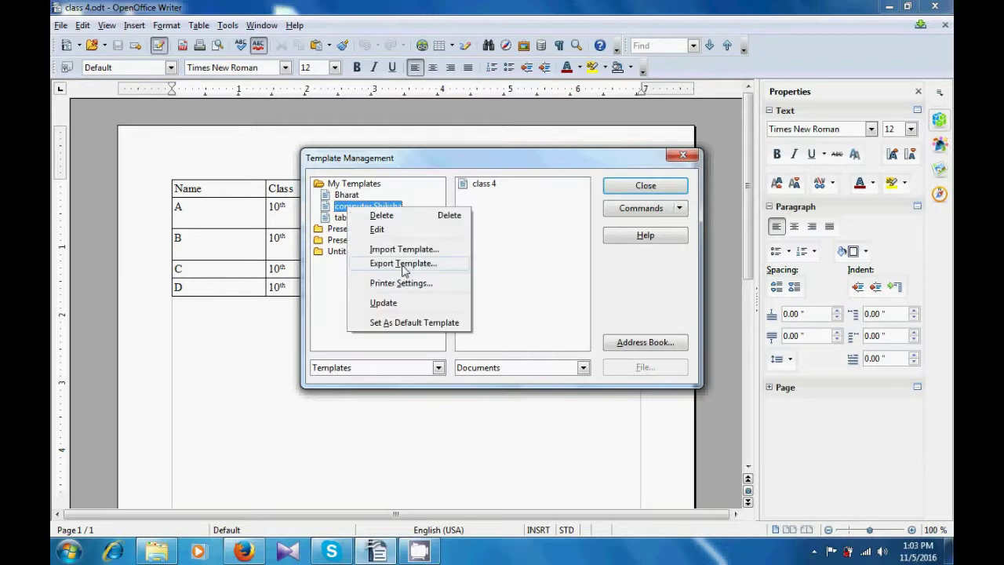
click(403, 265)
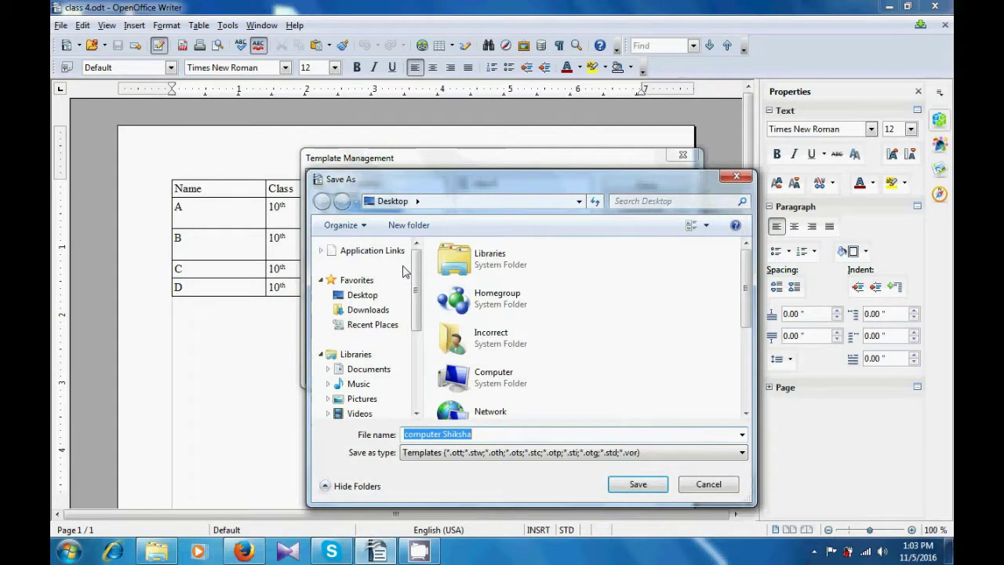
- Export the template to the Desktop as 'computer Shiksha1', then close Template Management
click(517, 433)
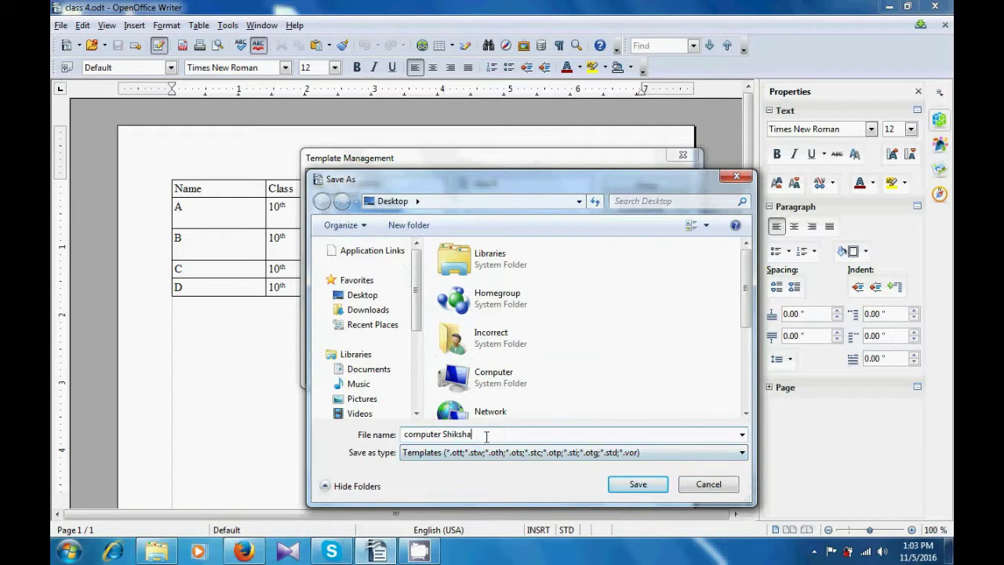
text(1)
key(BackSpace)
text(1)
click(638, 484)
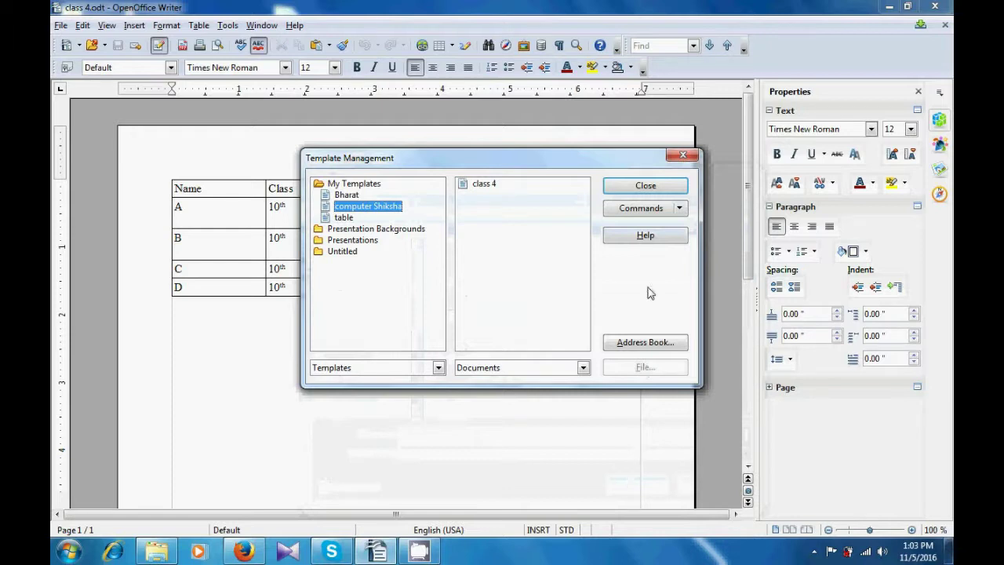
click(637, 186)
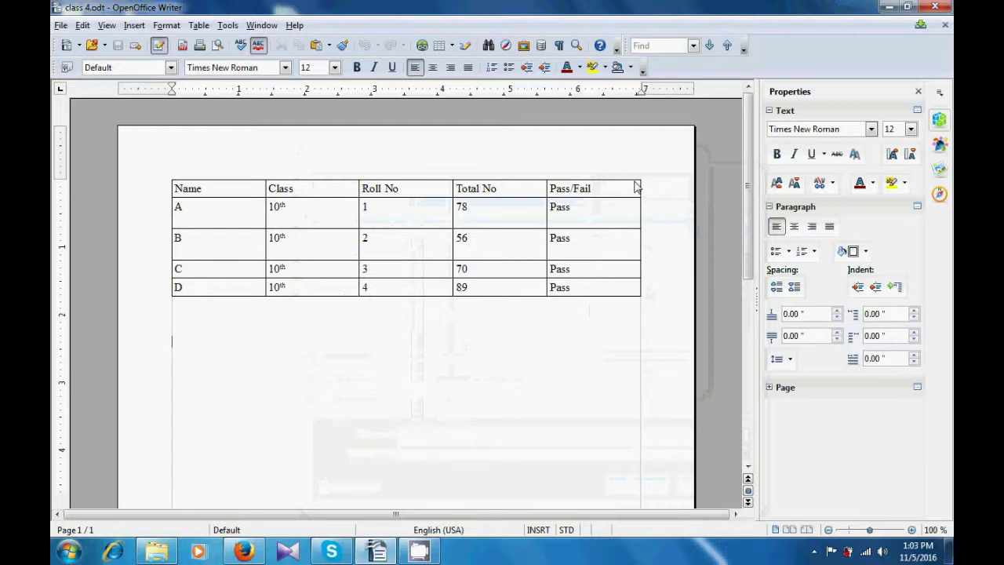
- Close Writer and the folder window, then open the exported computer Shiksha template from the desktop
click(933, 6)
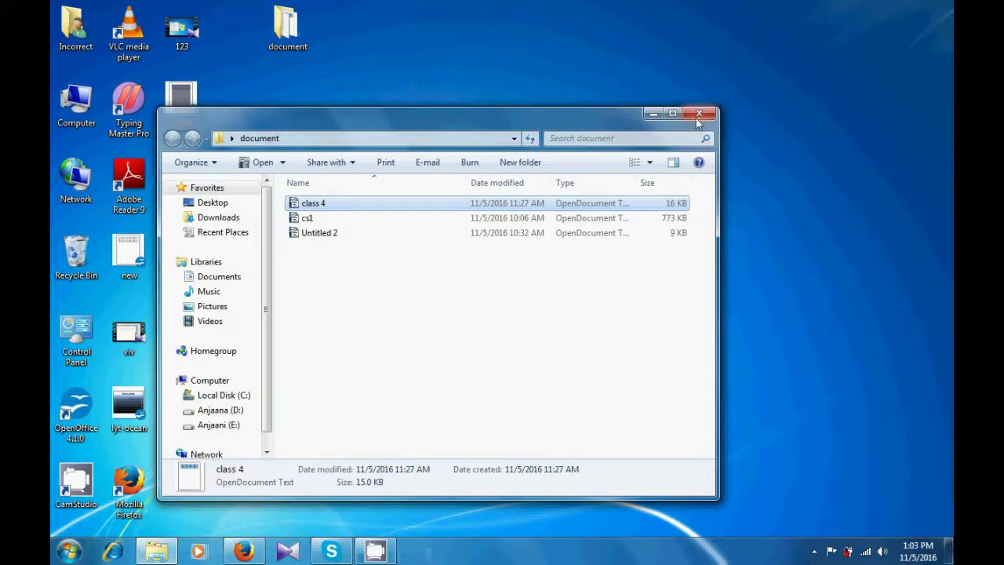
click(698, 115)
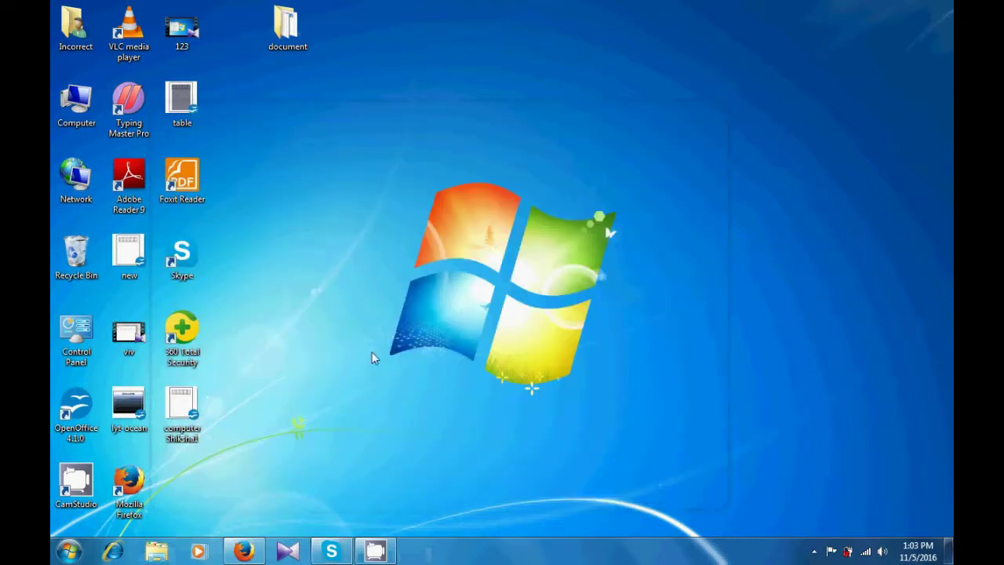
drag(326, 481, 180, 416)
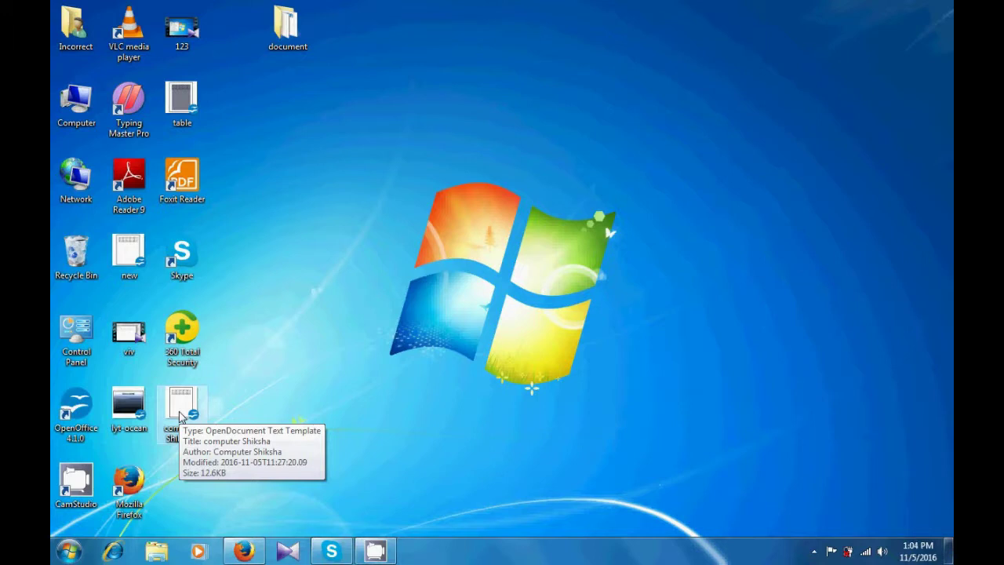
double_click(179, 412)
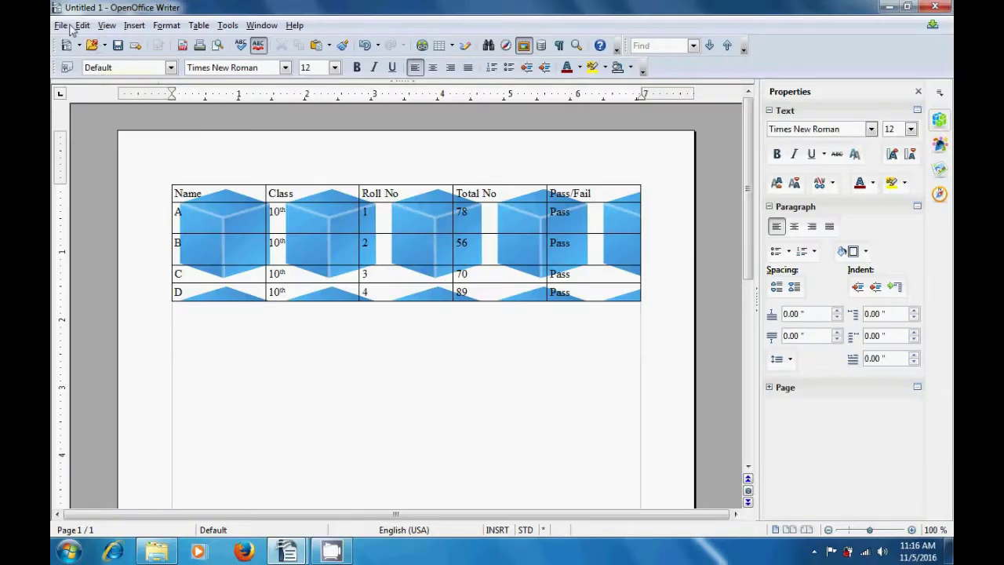
- Return to the Untitled 1 results document in Writer and open its File menu
click(62, 25)
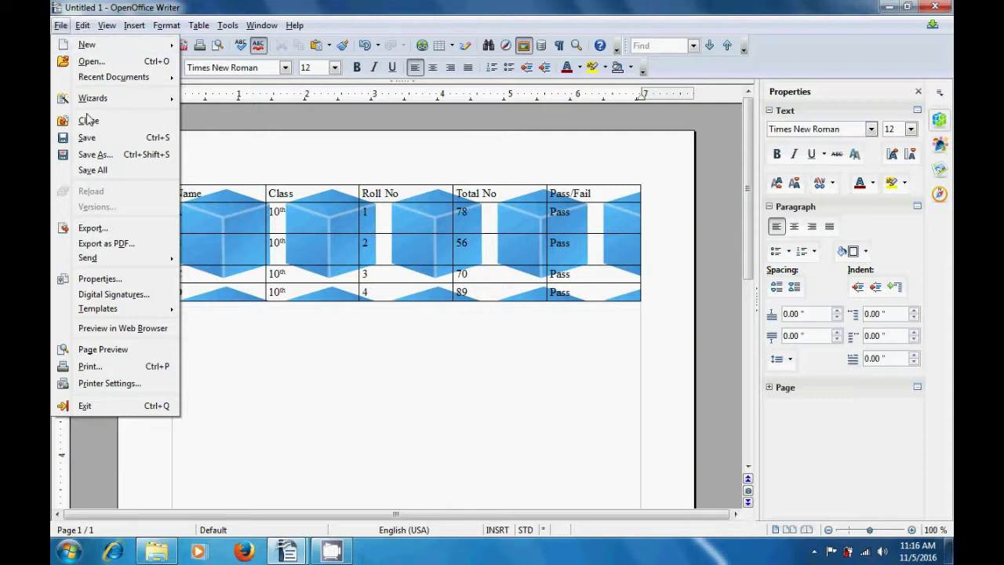
- Reopen the File menu and bring up Printer Settings for the HP Officejet 4300 Series
click(100, 329)
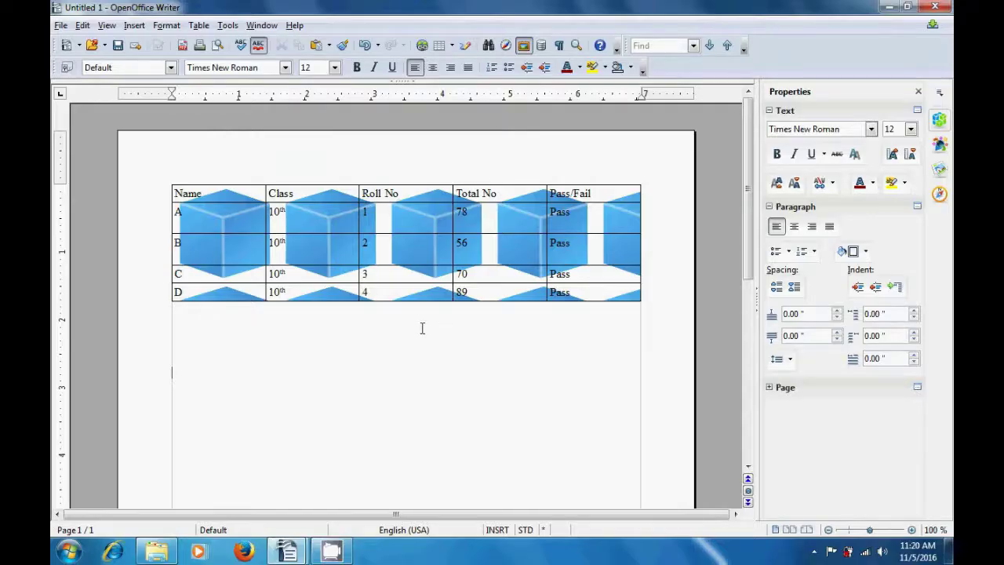
click(60, 26)
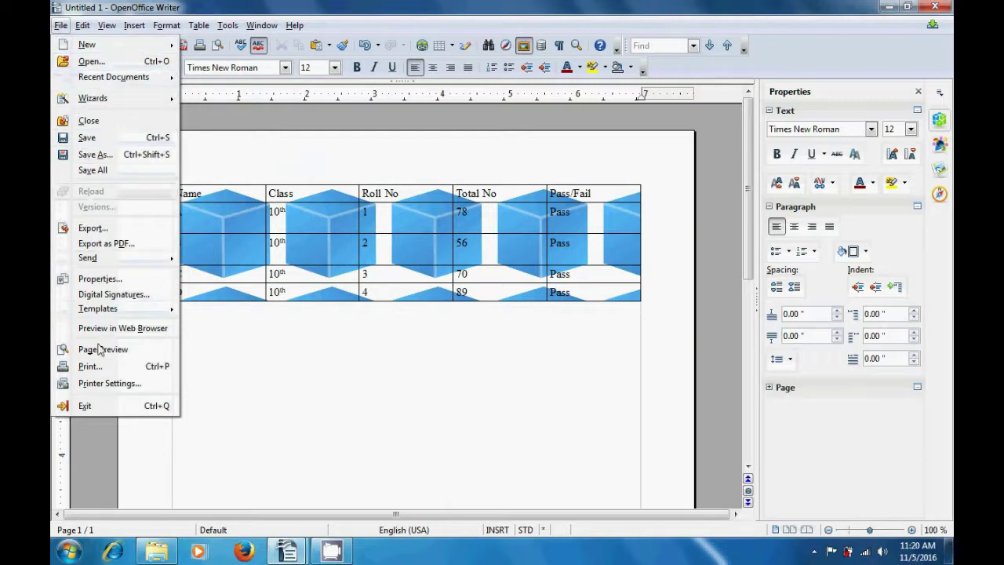
click(96, 384)
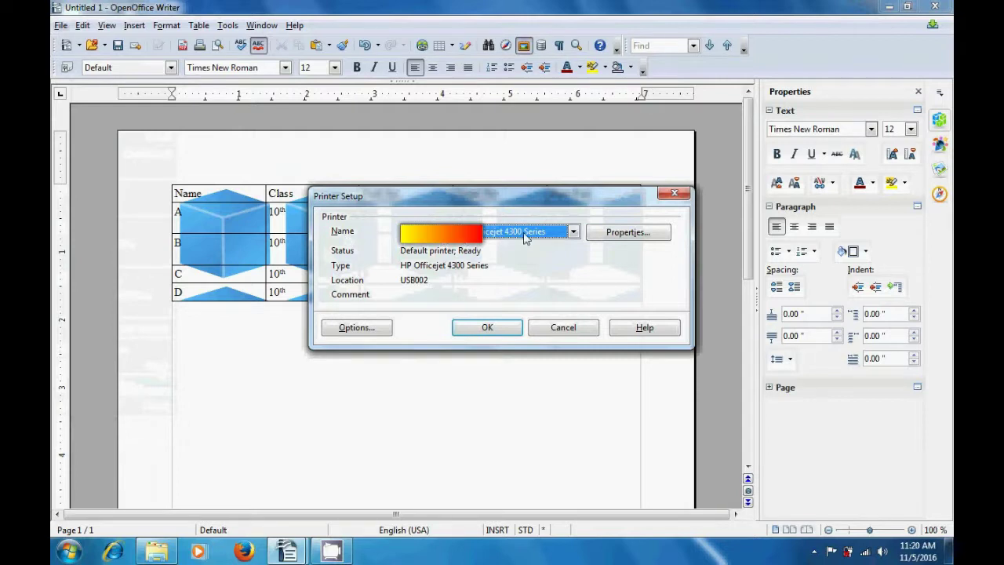
- Keep the HP Officejet 4300 Series as the printer and open its document Properties
click(573, 231)
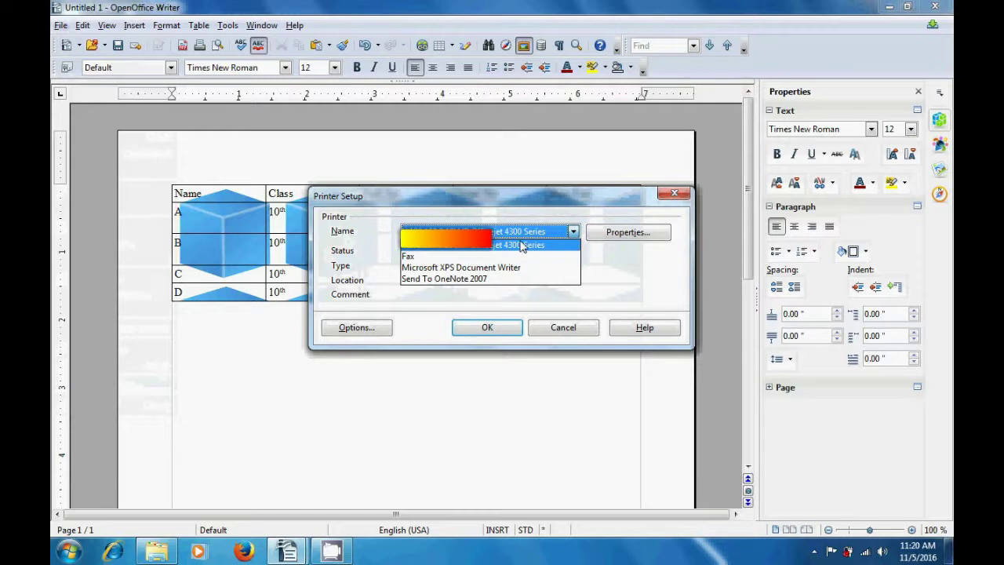
click(620, 278)
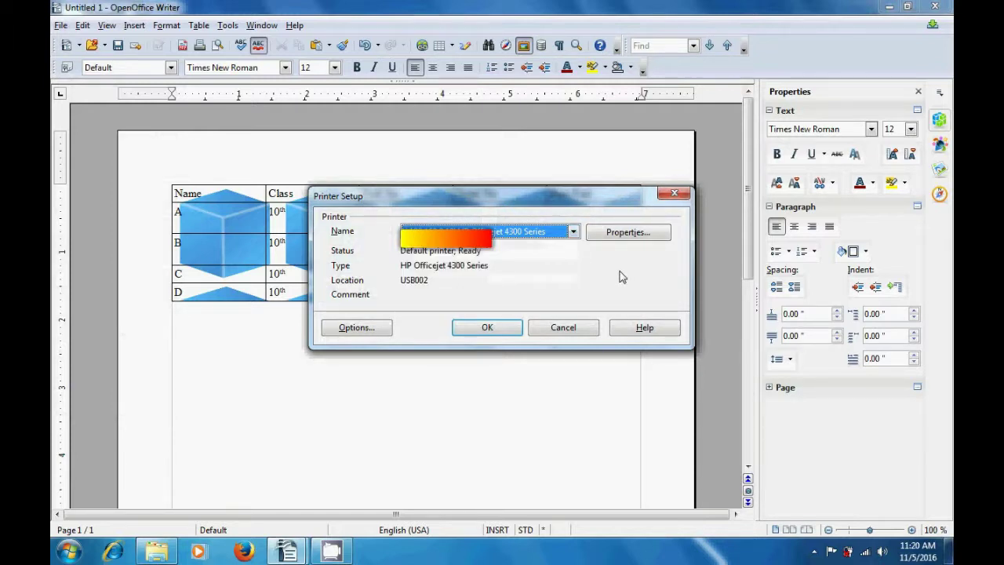
click(622, 239)
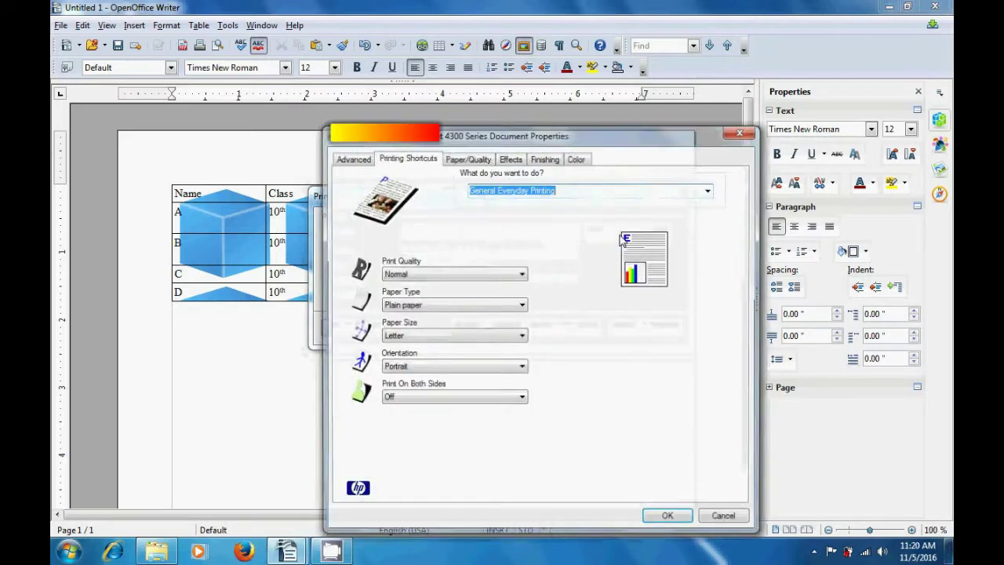
- Confirm Normal quality, Plain paper, Letter size and Portrait orientation, then view the Paper/Quality settings
click(350, 158)
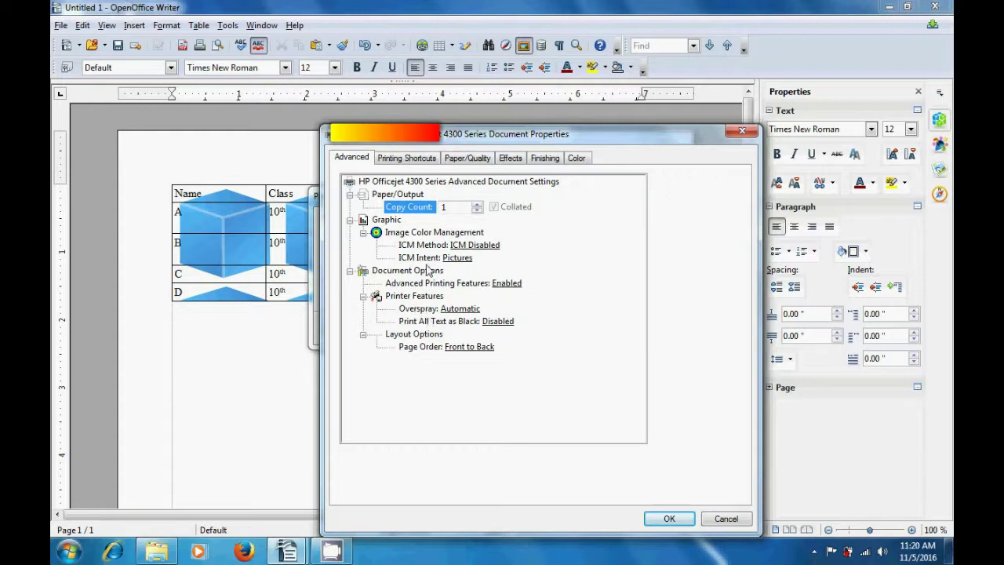
click(408, 160)
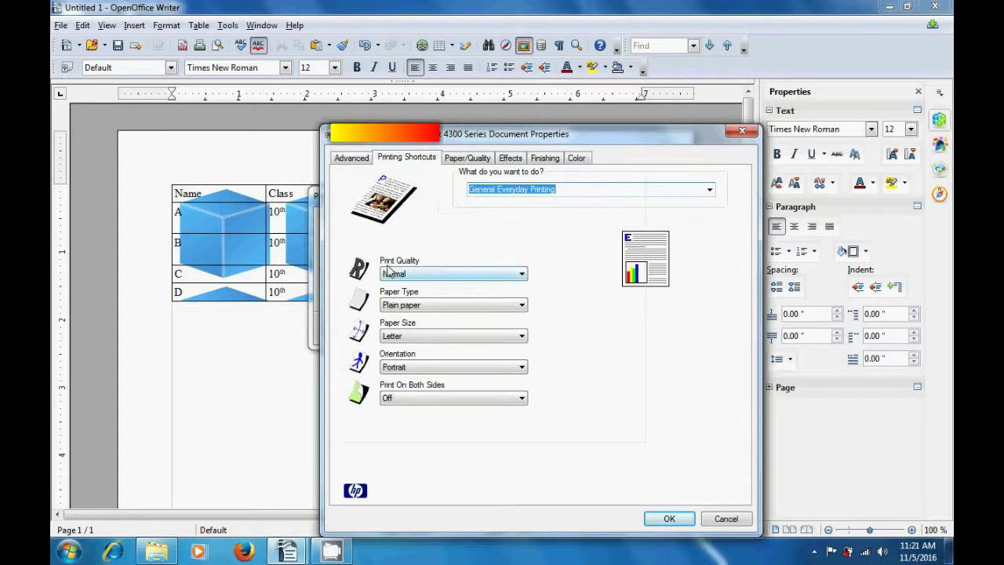
click(502, 276)
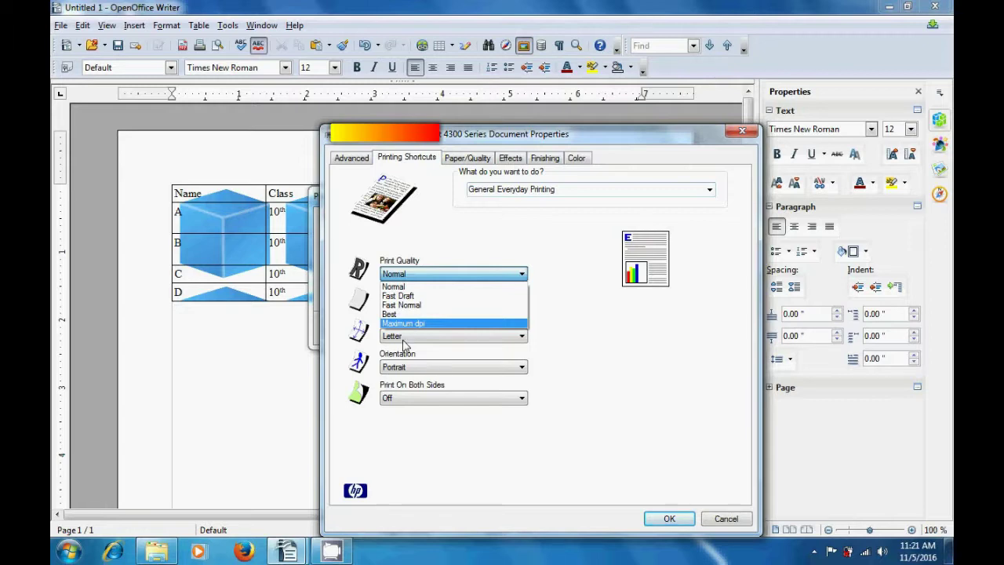
click(587, 322)
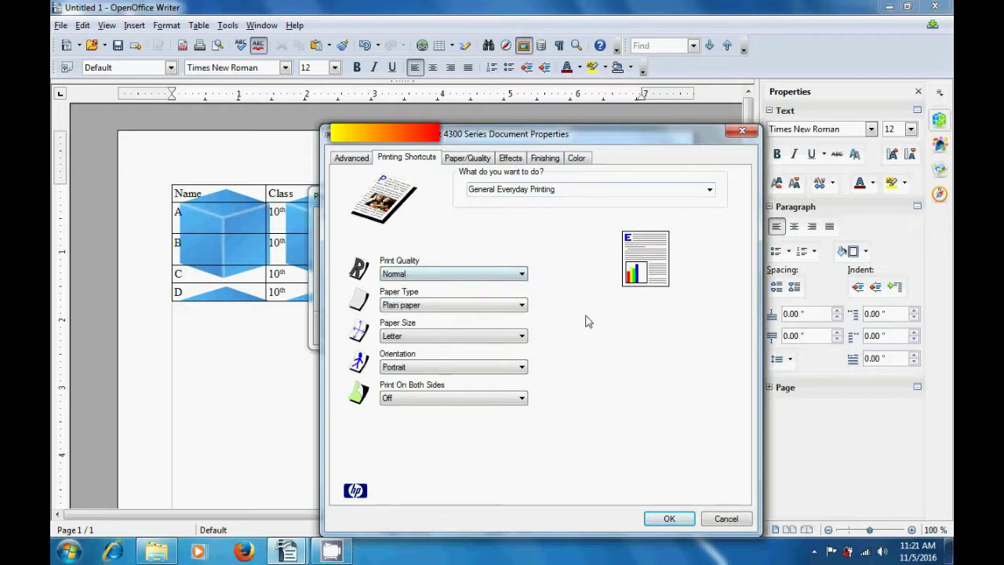
click(522, 305)
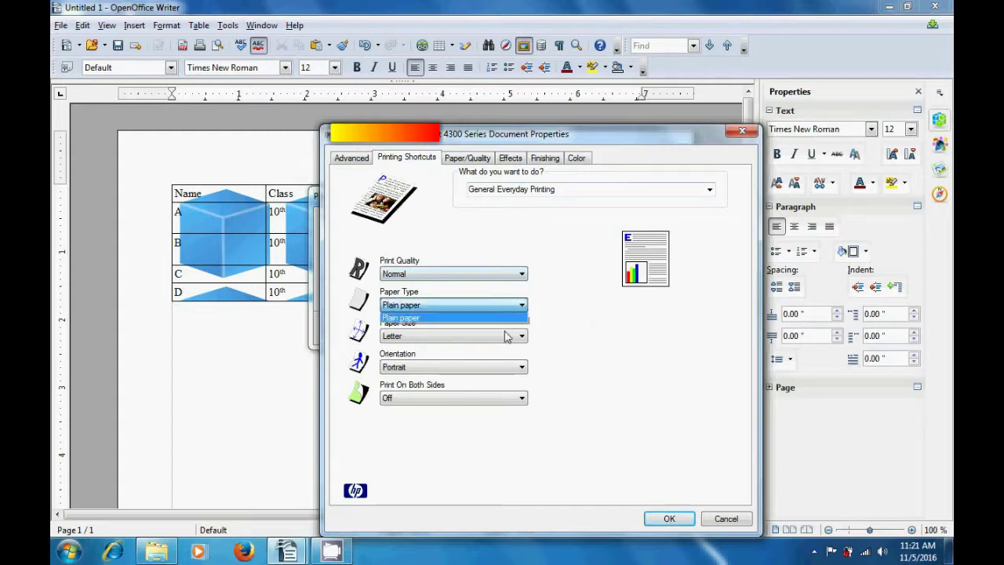
click(590, 332)
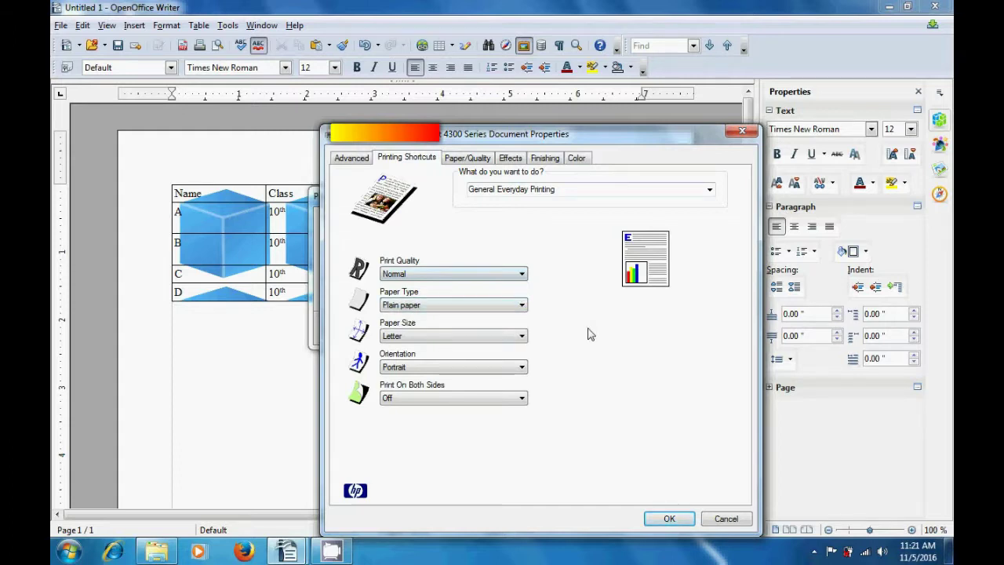
click(521, 336)
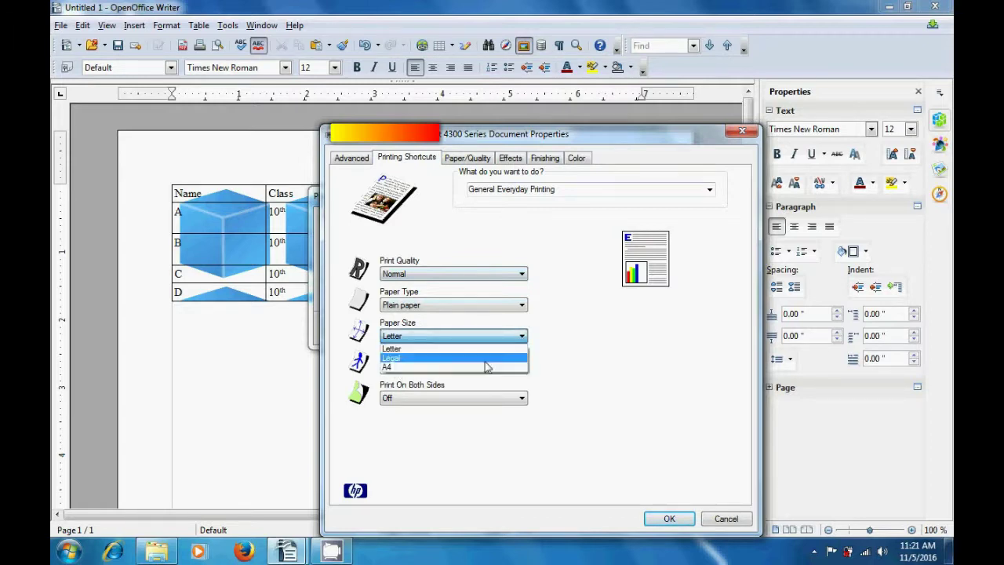
click(568, 377)
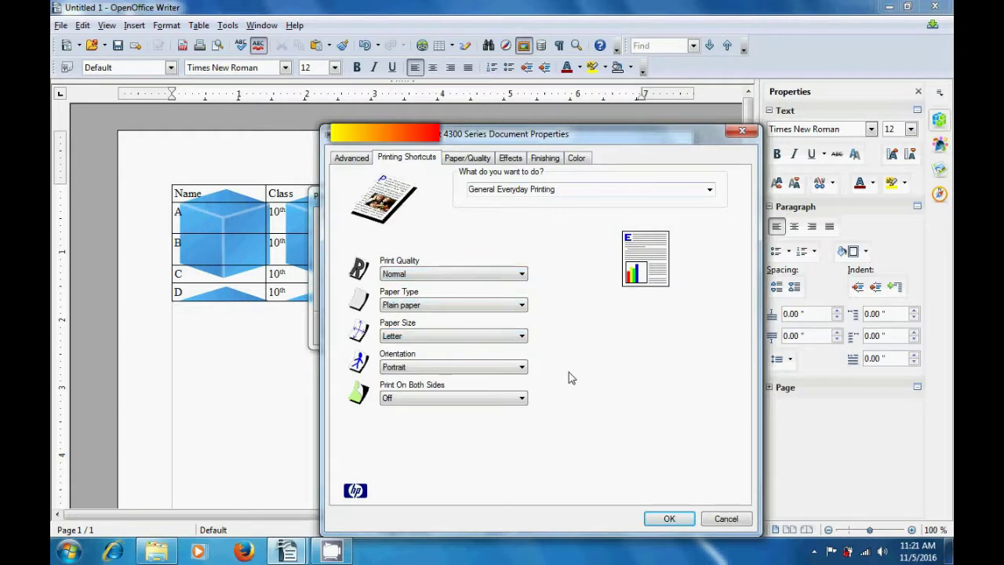
click(522, 369)
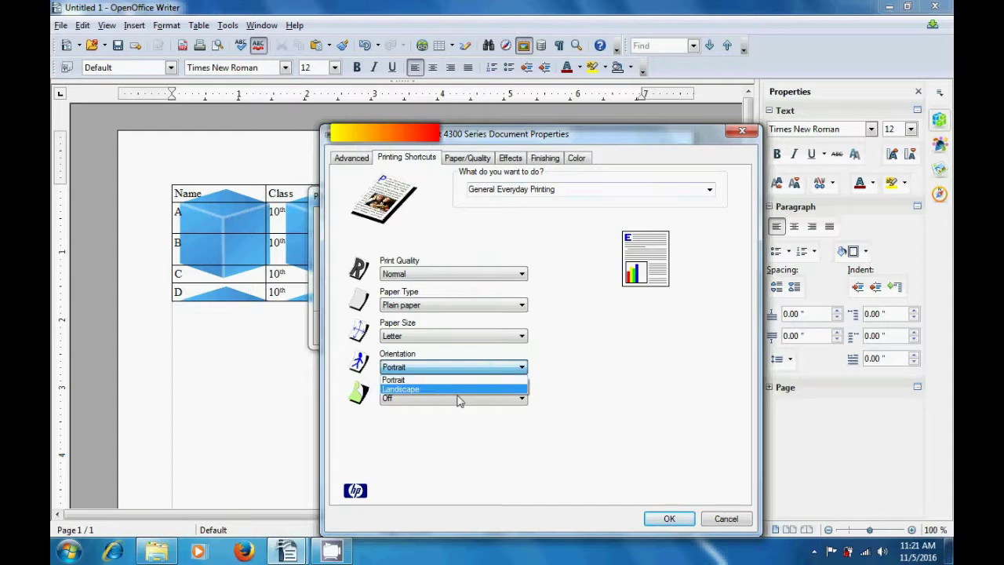
click(606, 401)
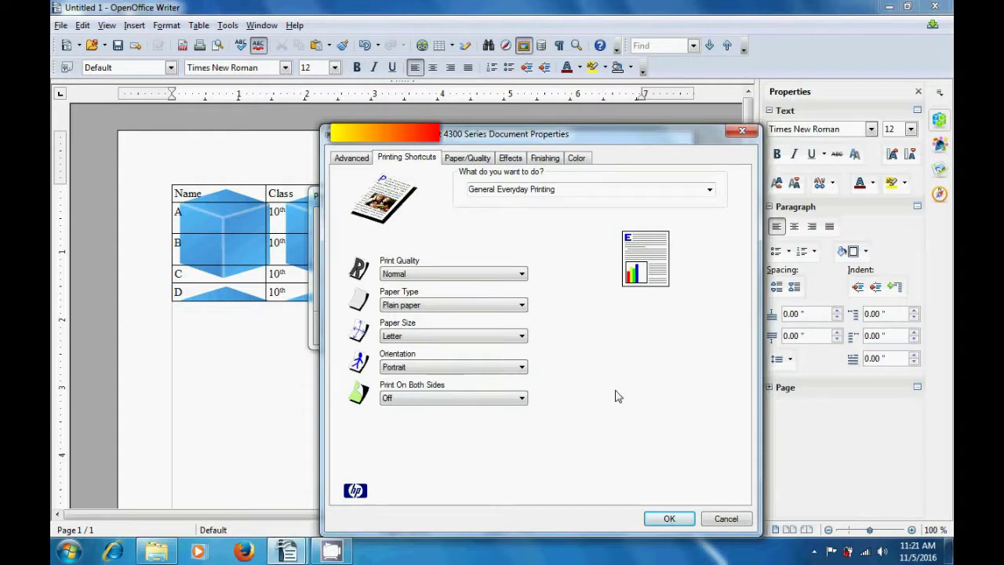
click(466, 165)
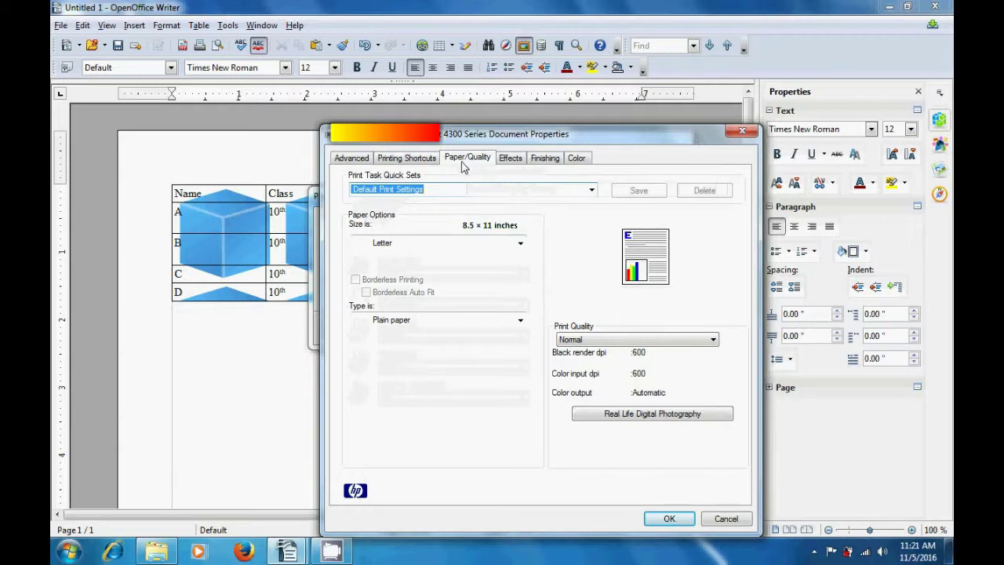
click(516, 252)
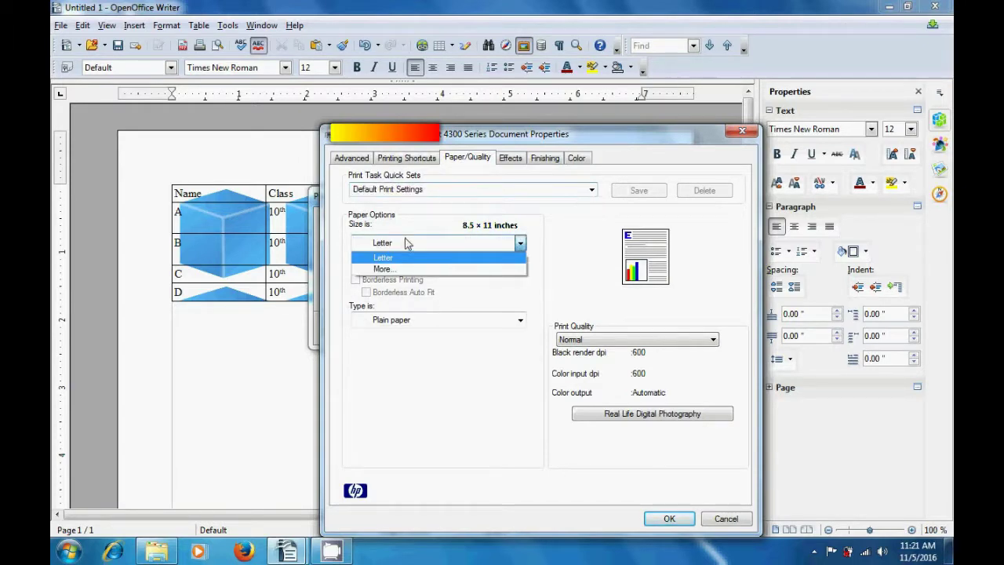
click(400, 269)
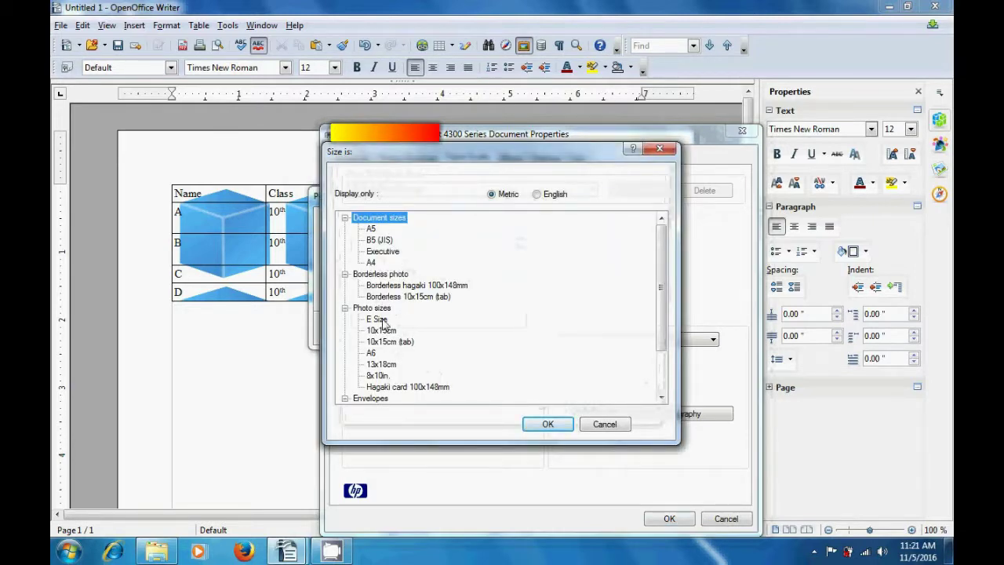
click(382, 330)
click(384, 342)
click(375, 353)
click(380, 365)
click(378, 375)
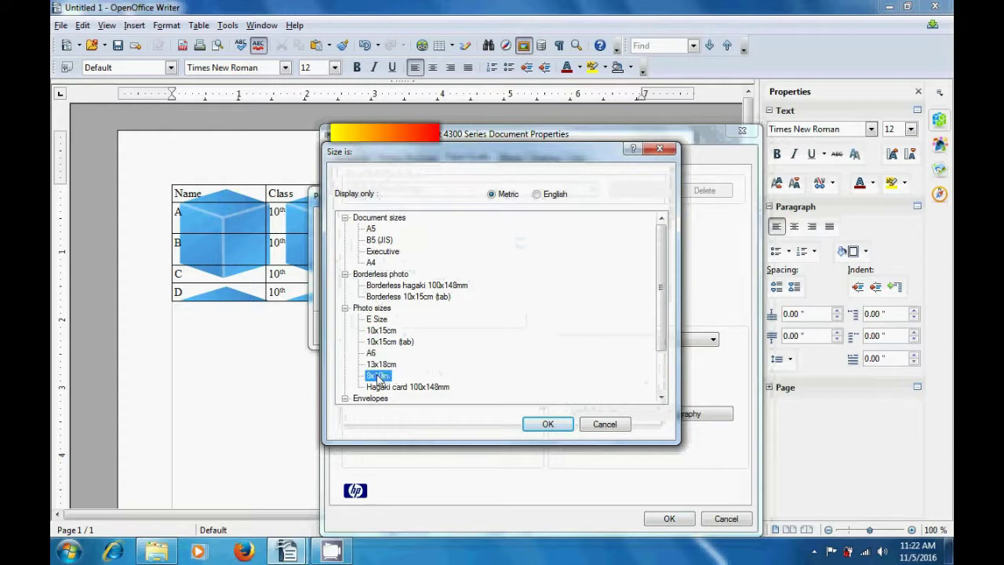
click(379, 387)
click(371, 397)
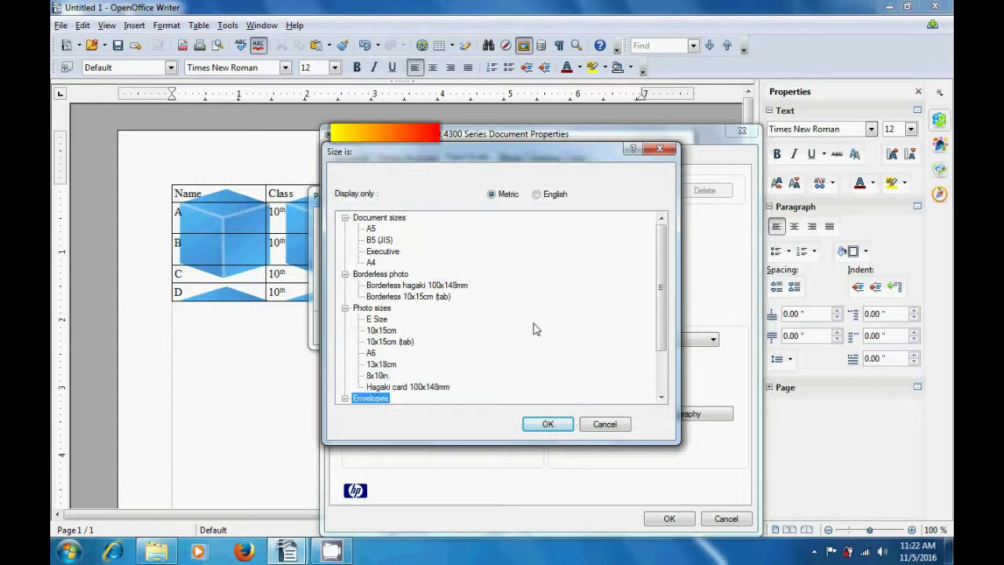
scroll(580, 314, down, 1)
drag(659, 284, 662, 332)
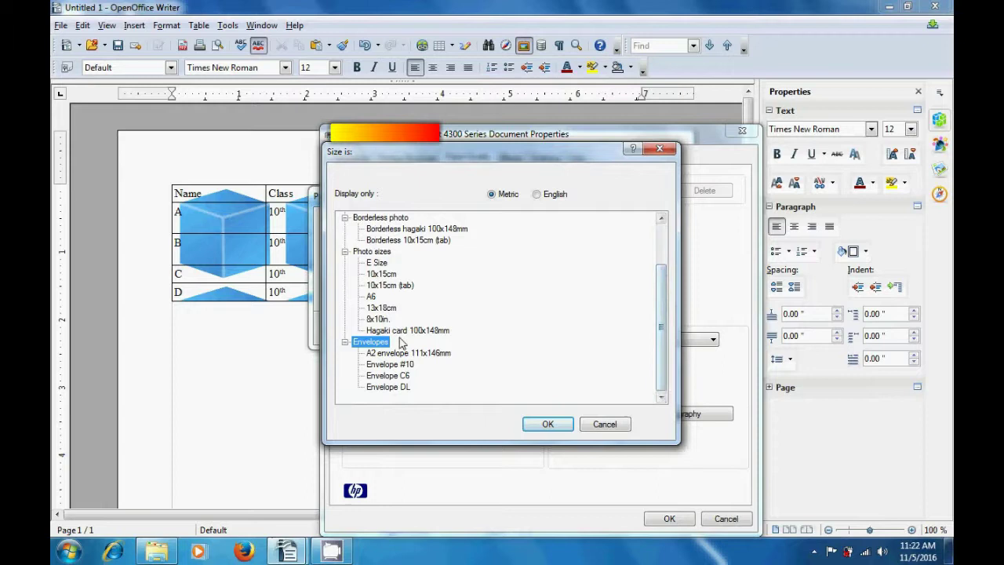
click(396, 365)
click(398, 375)
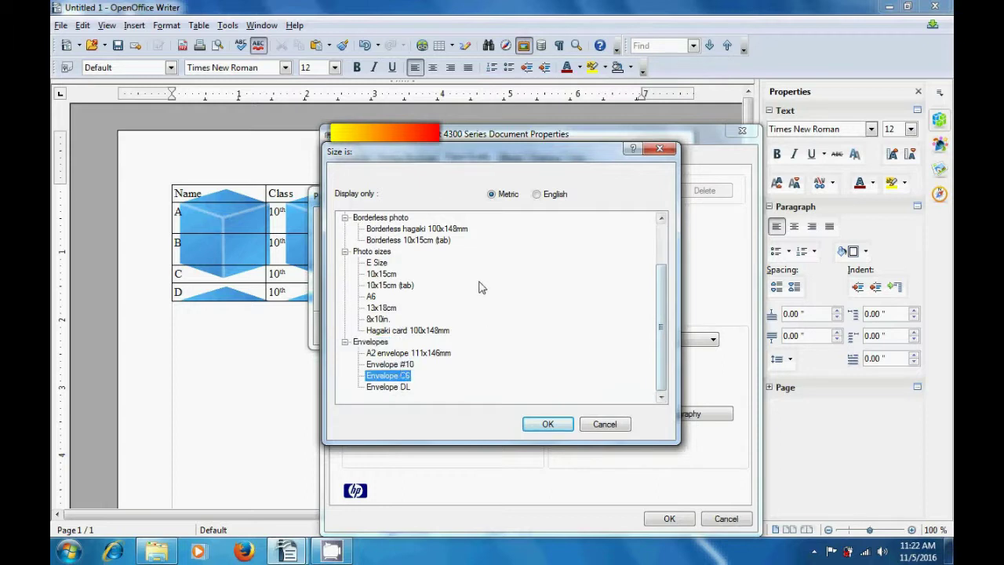
click(536, 196)
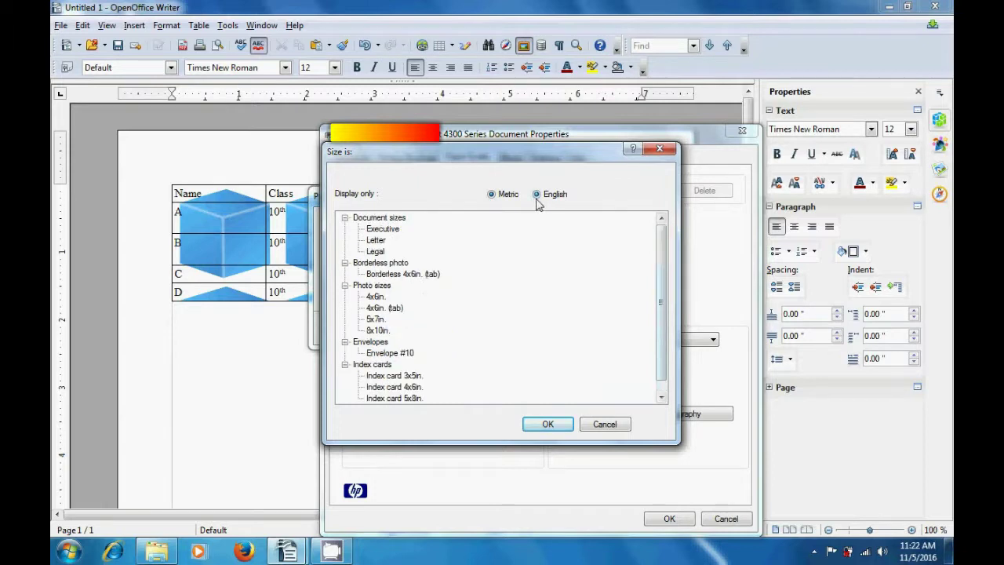
click(379, 219)
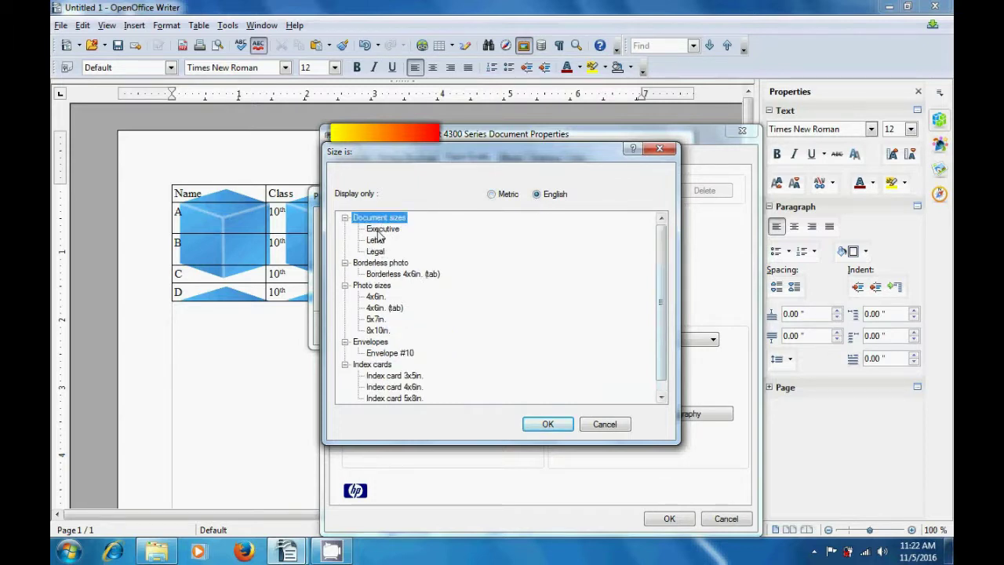
click(376, 240)
click(376, 251)
click(383, 275)
click(377, 319)
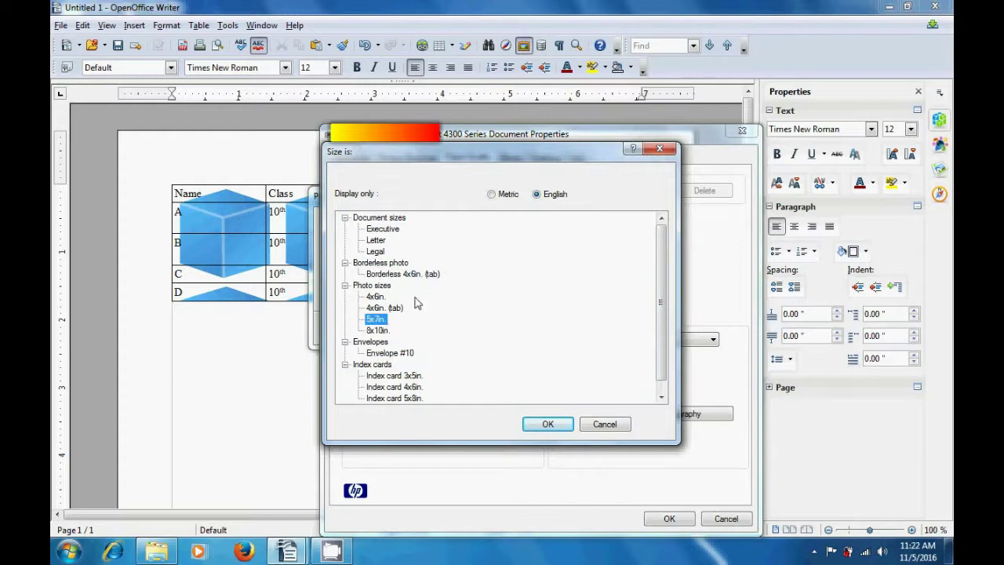
click(658, 149)
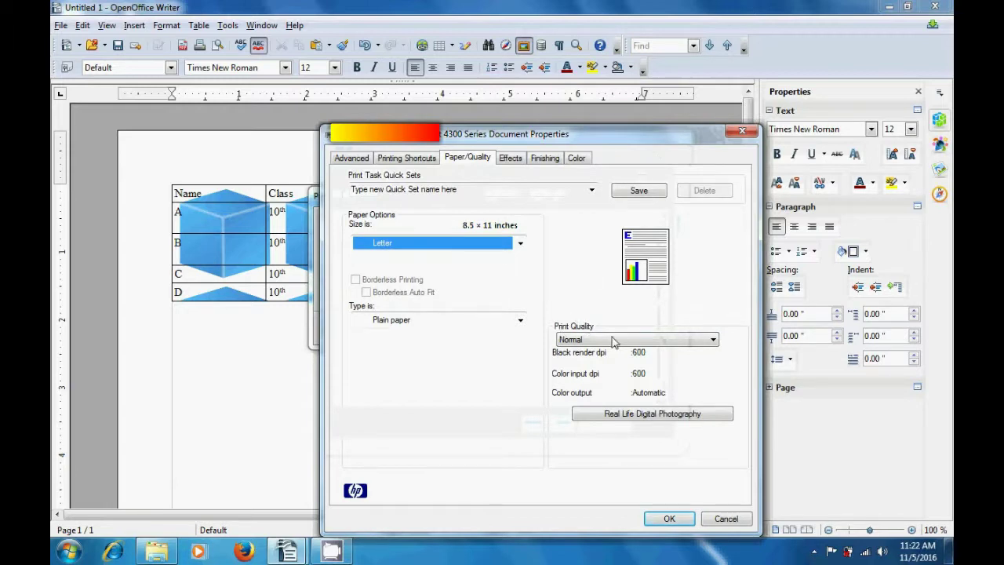
click(712, 340)
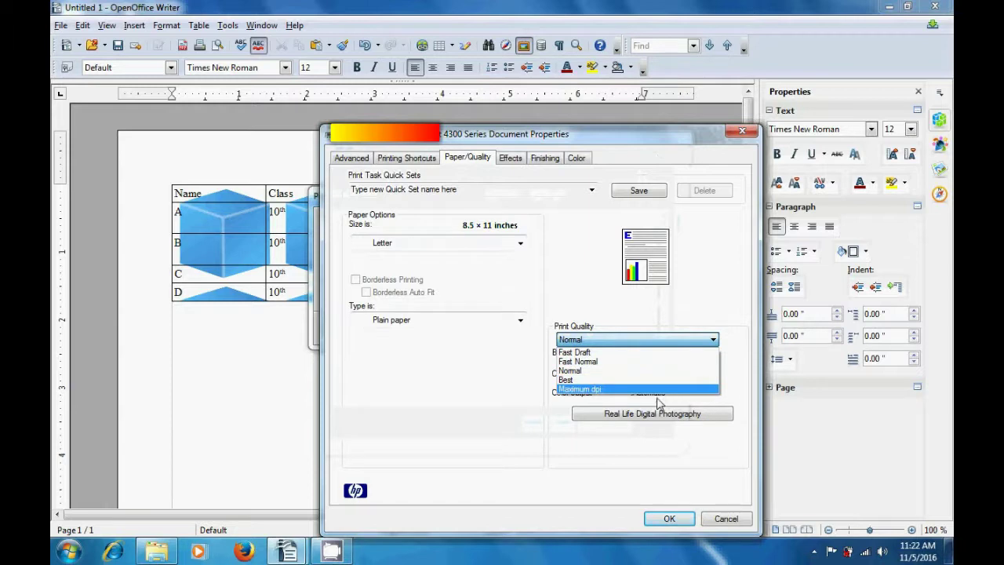
click(516, 383)
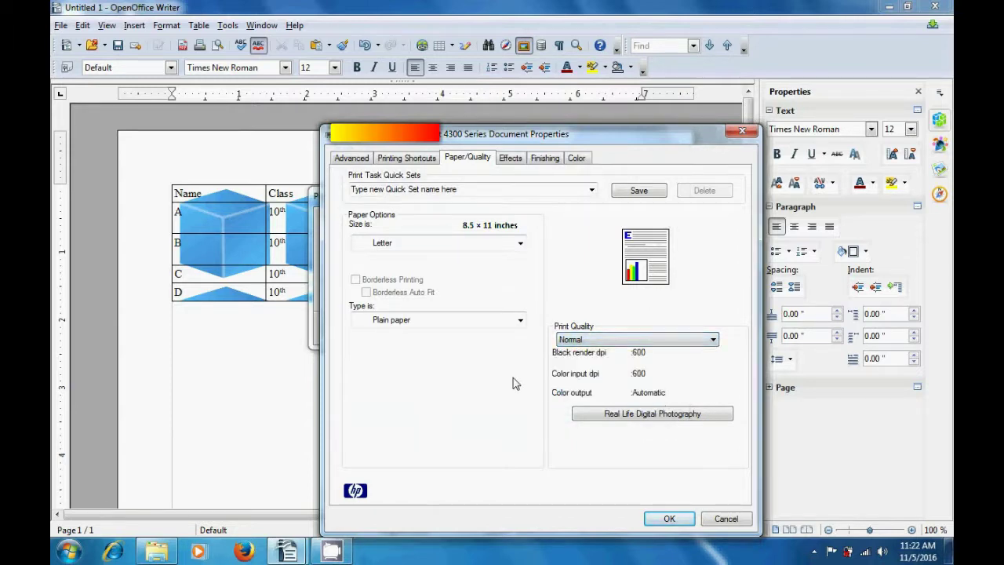
- On the Effects tab, scale printing to 115% of normal size, keeping Letter and no watermark
click(512, 163)
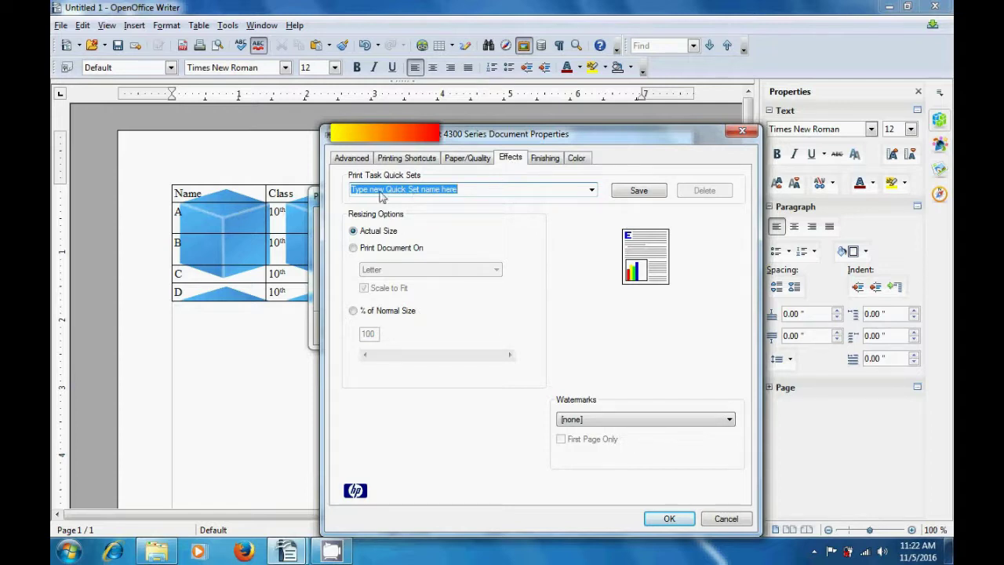
click(591, 191)
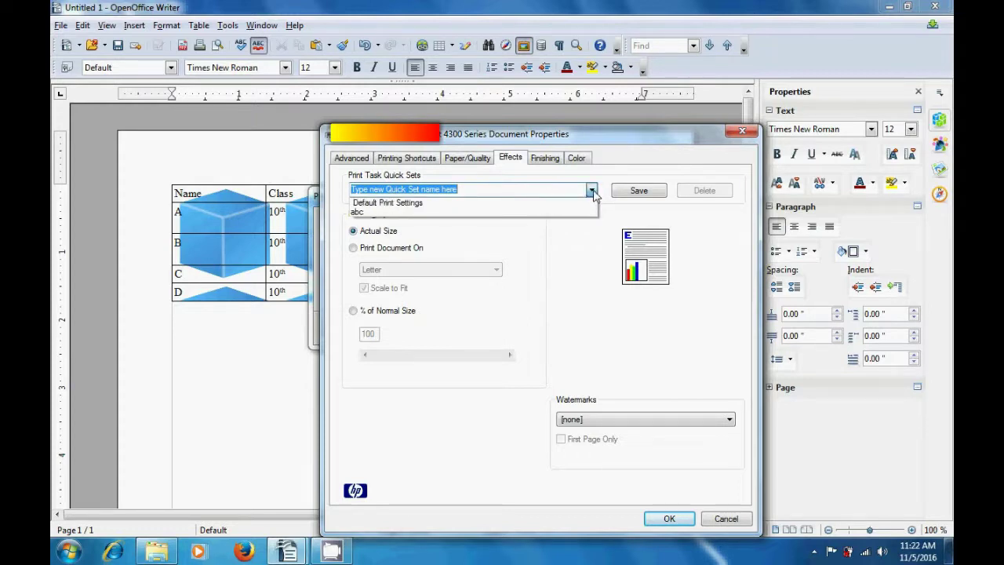
click(573, 249)
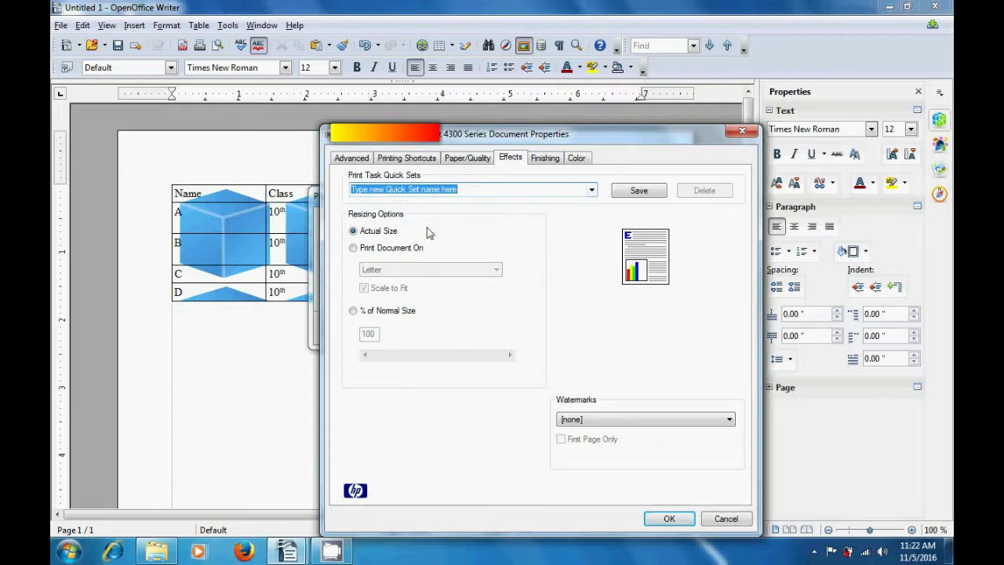
click(354, 248)
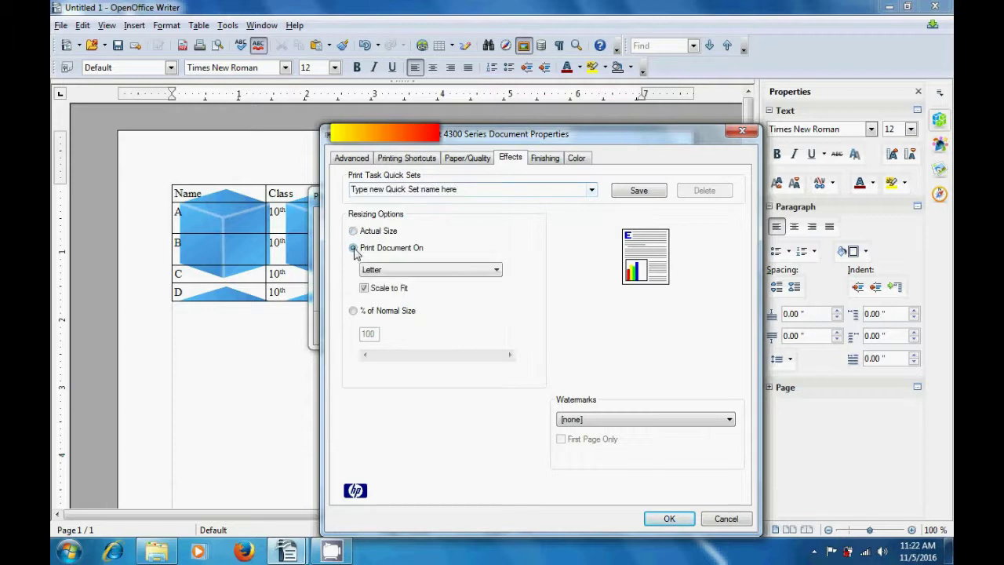
click(494, 270)
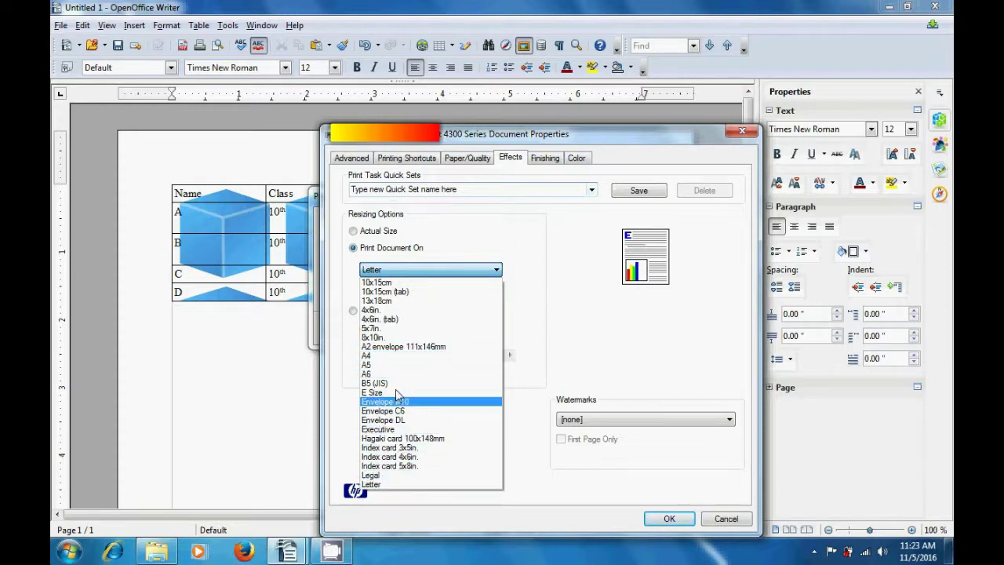
click(537, 295)
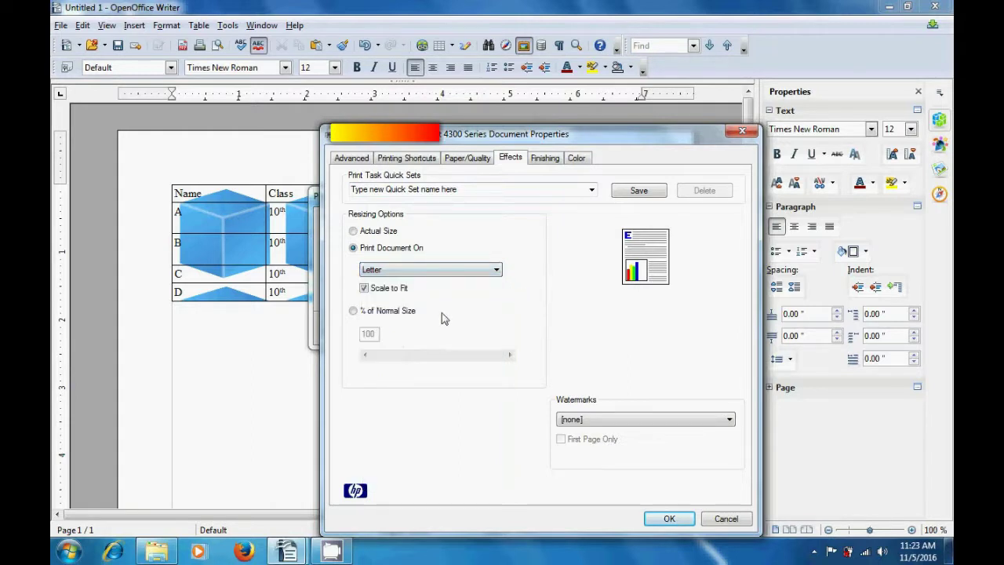
click(354, 312)
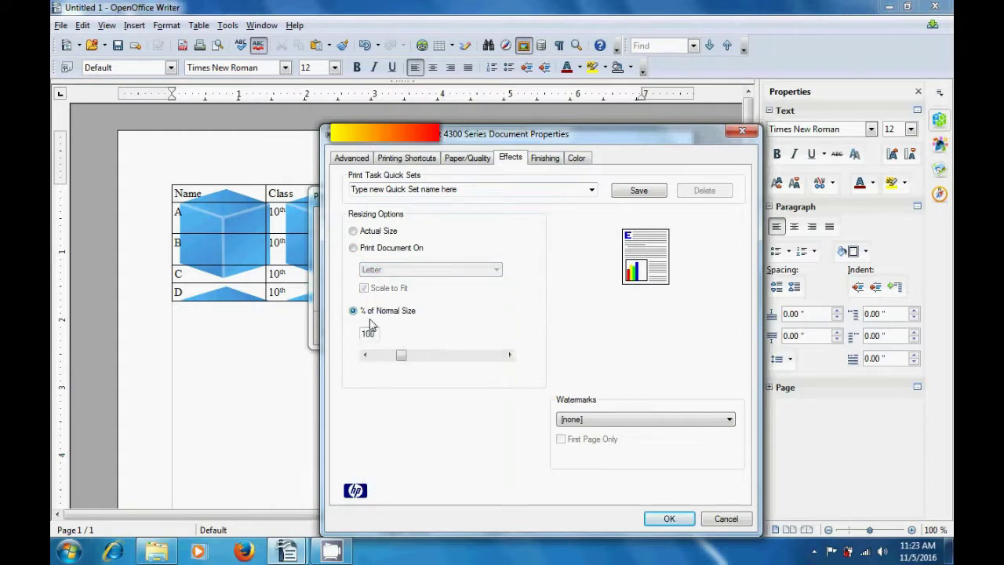
drag(402, 366, 408, 358)
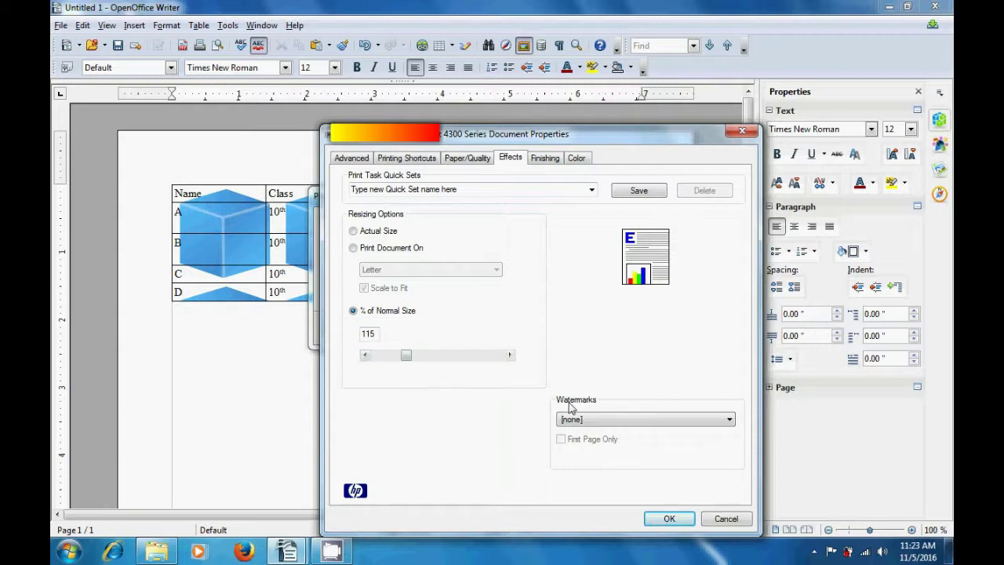
click(730, 421)
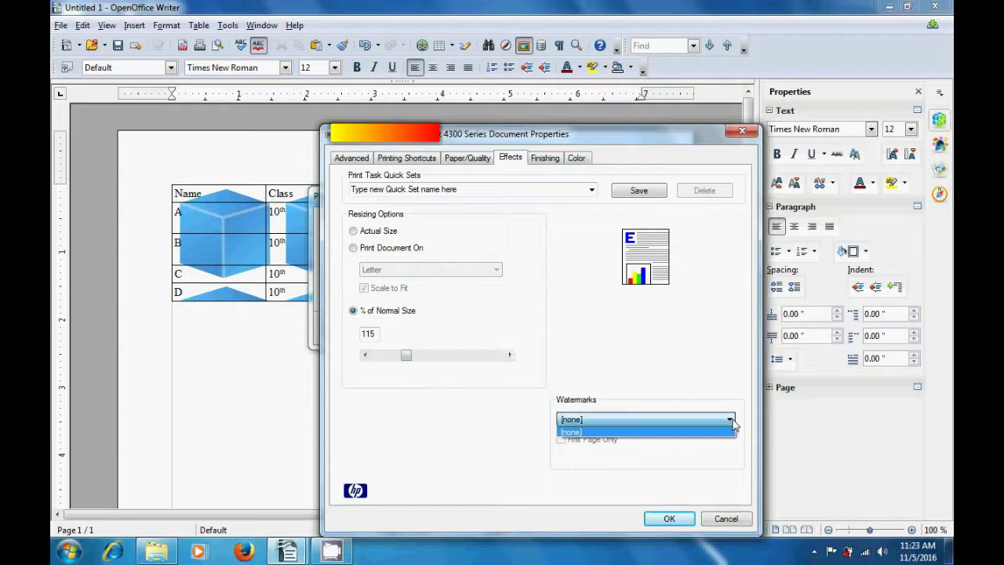
click(650, 433)
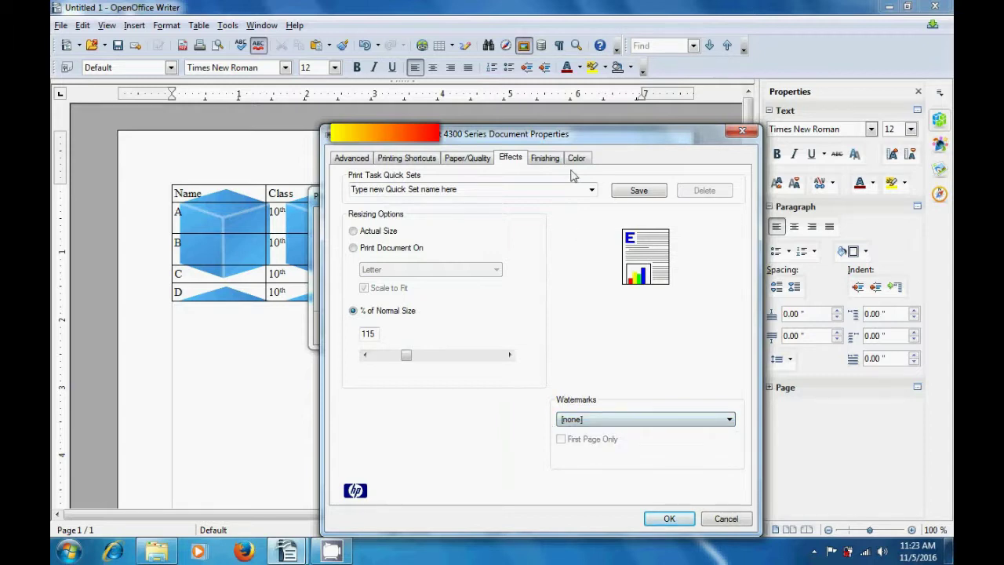
- Keep 1 page per sheet on the Finishing tab
click(549, 159)
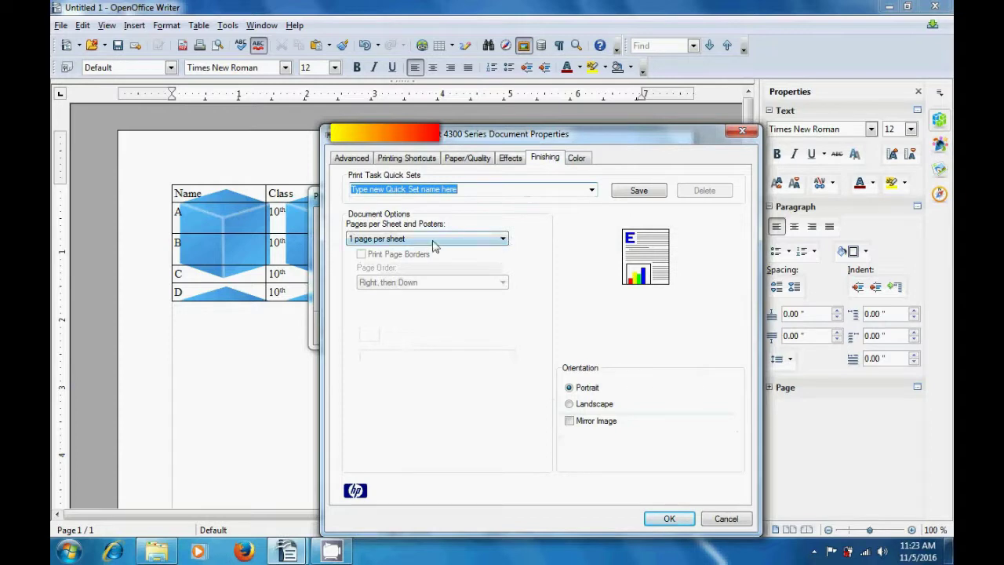
click(501, 241)
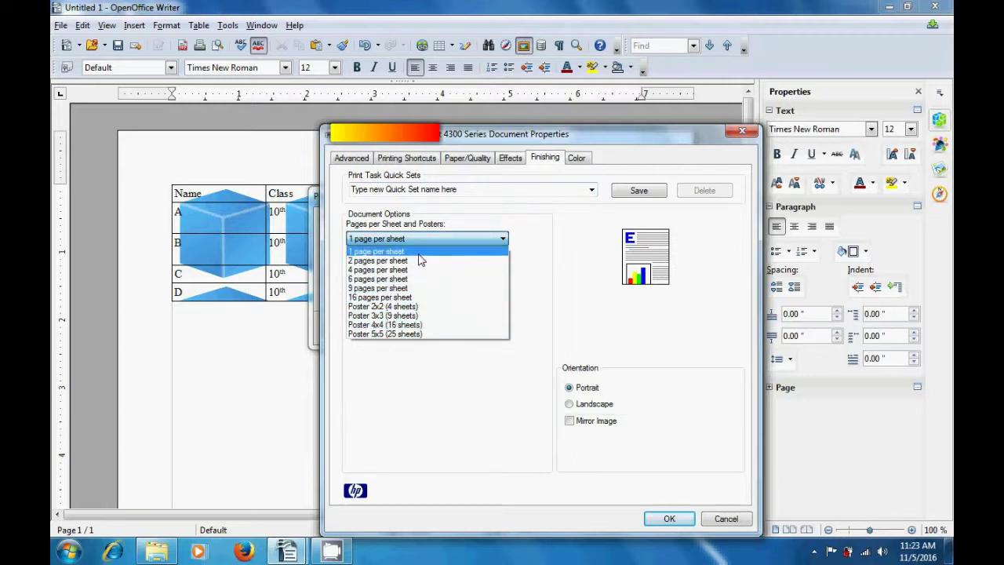
click(547, 268)
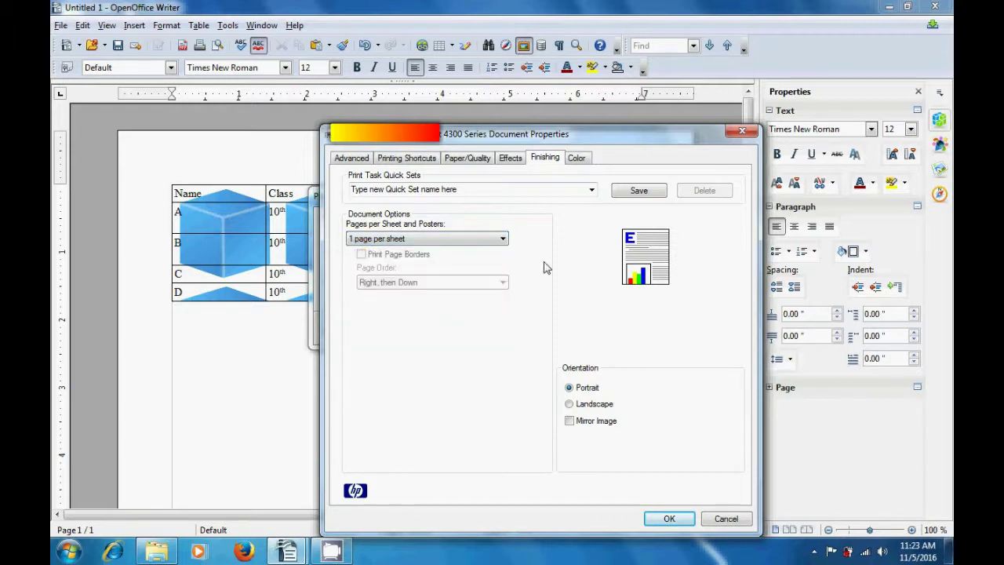
- Turn on grayscale printing optimised for photocopy or fax, then close the printer properties
click(579, 159)
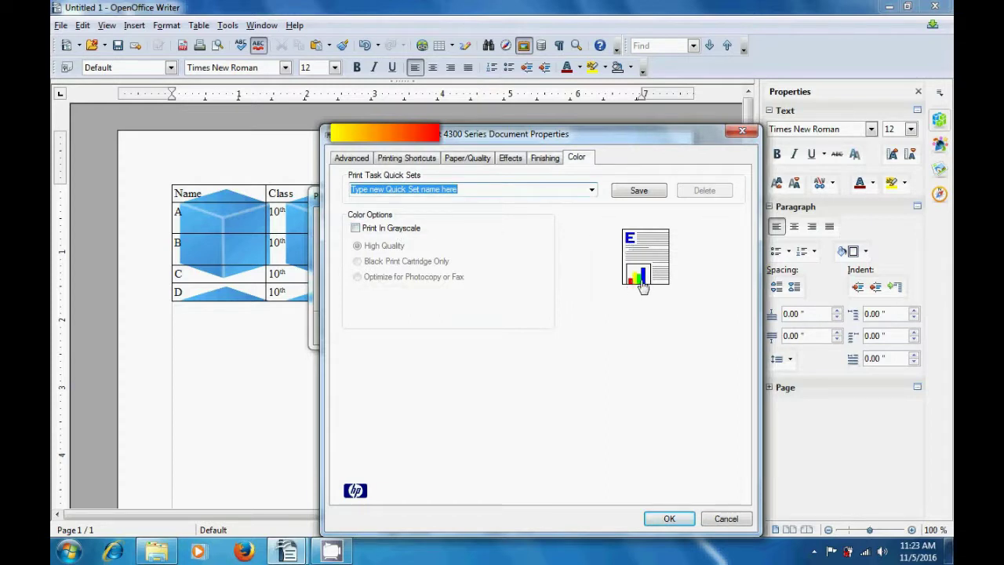
click(356, 227)
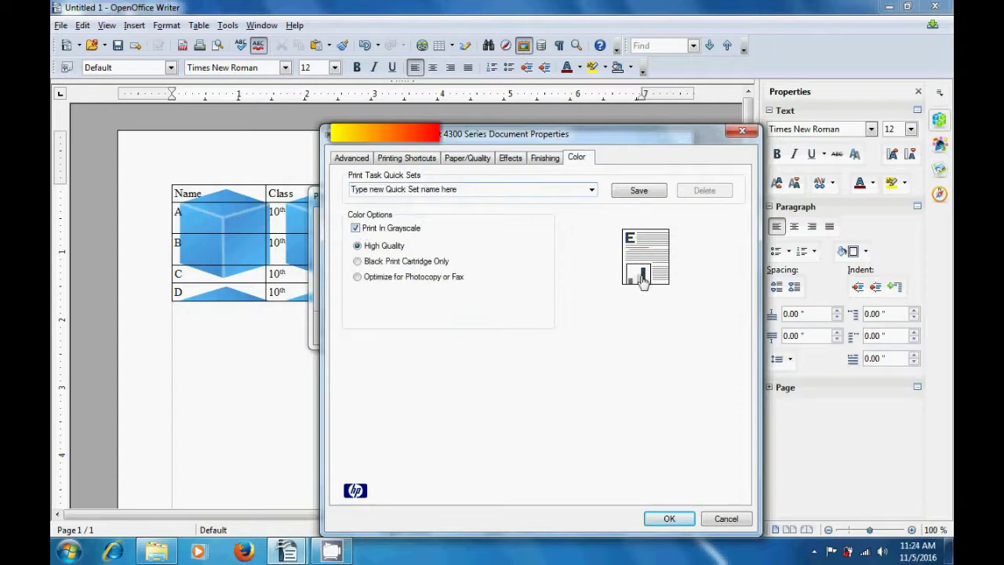
click(358, 263)
click(359, 278)
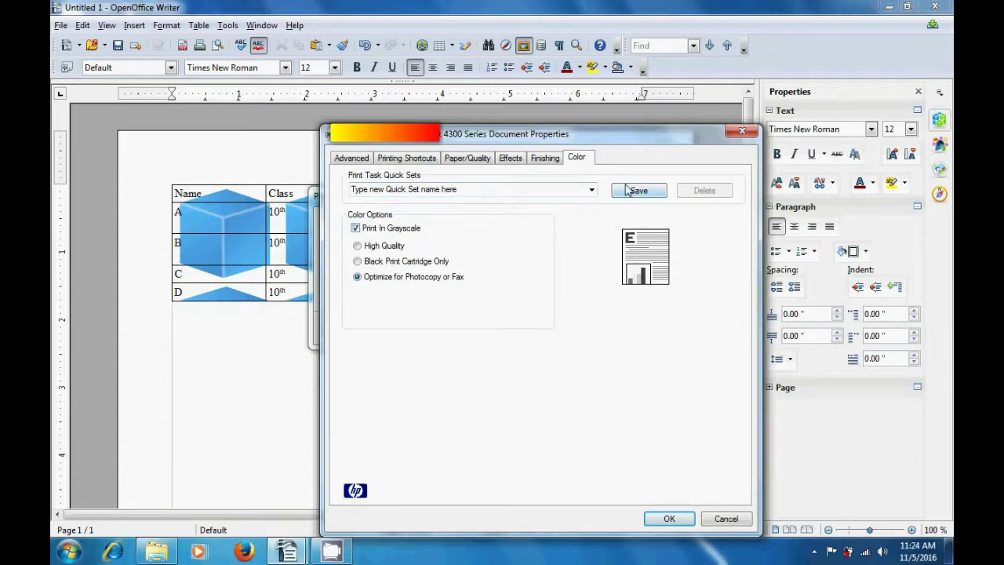
click(742, 132)
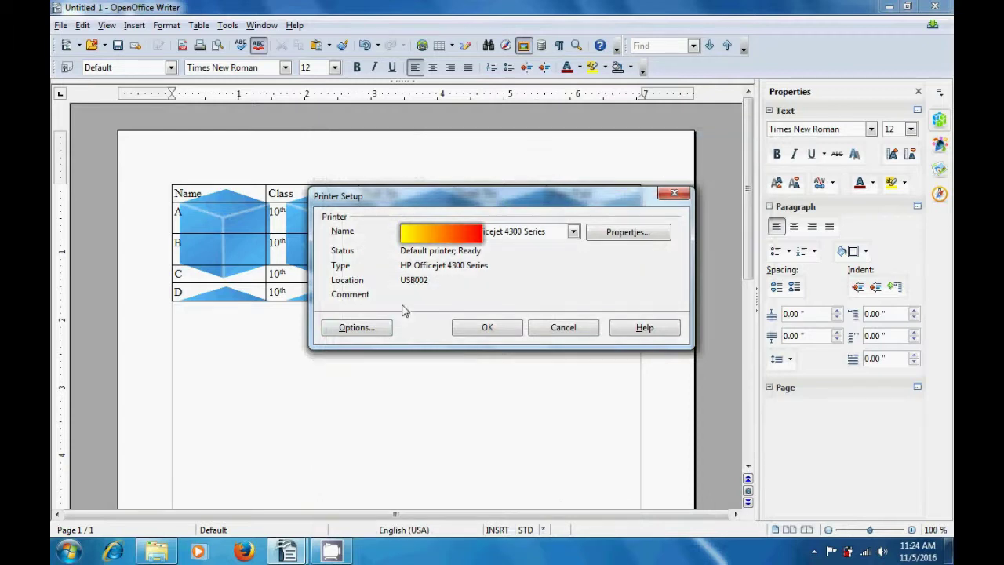
- In printer options, keep blank-page printing on, try paper tray from printer settings, and leave fax at None
click(367, 328)
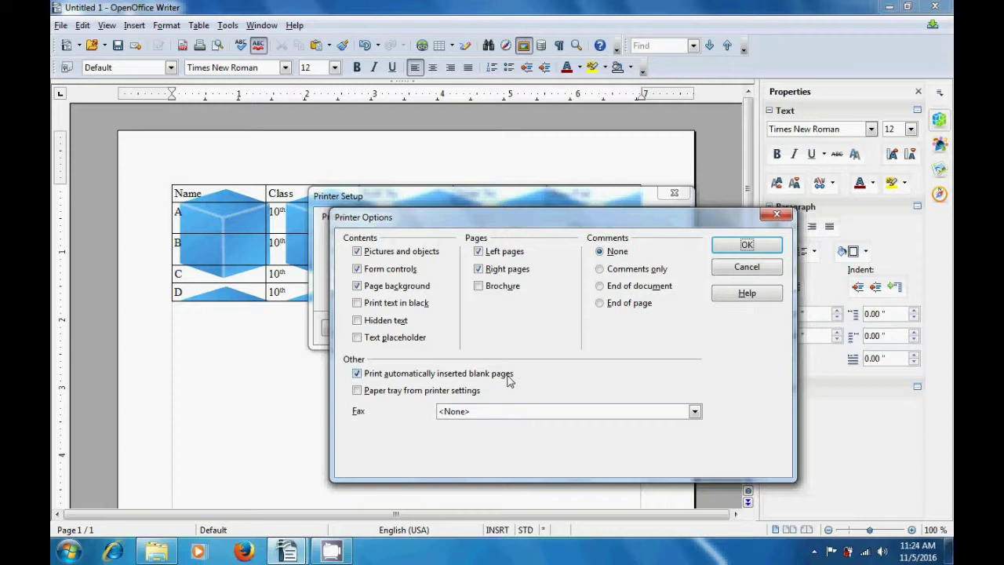
click(357, 375)
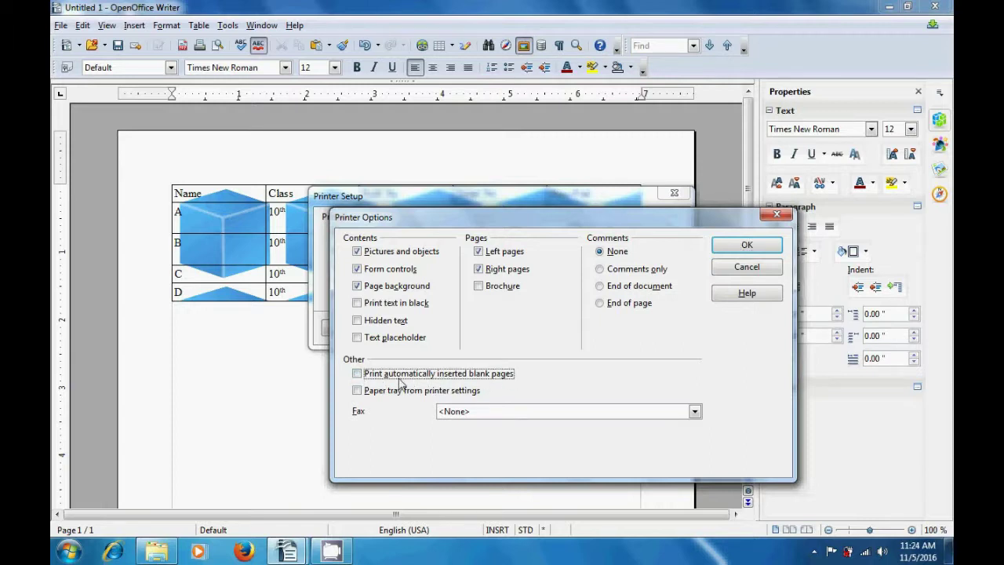
click(358, 374)
click(358, 390)
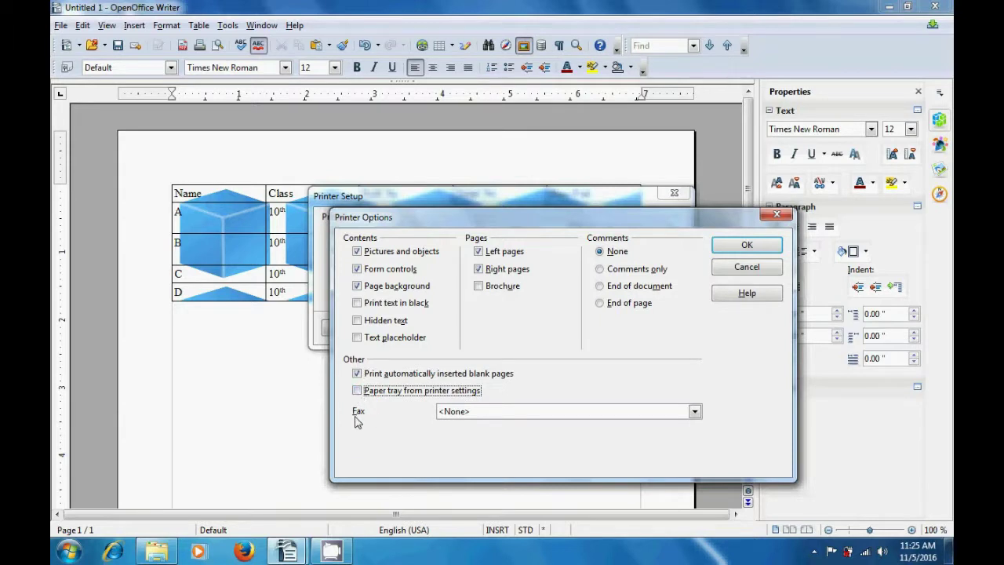
click(694, 413)
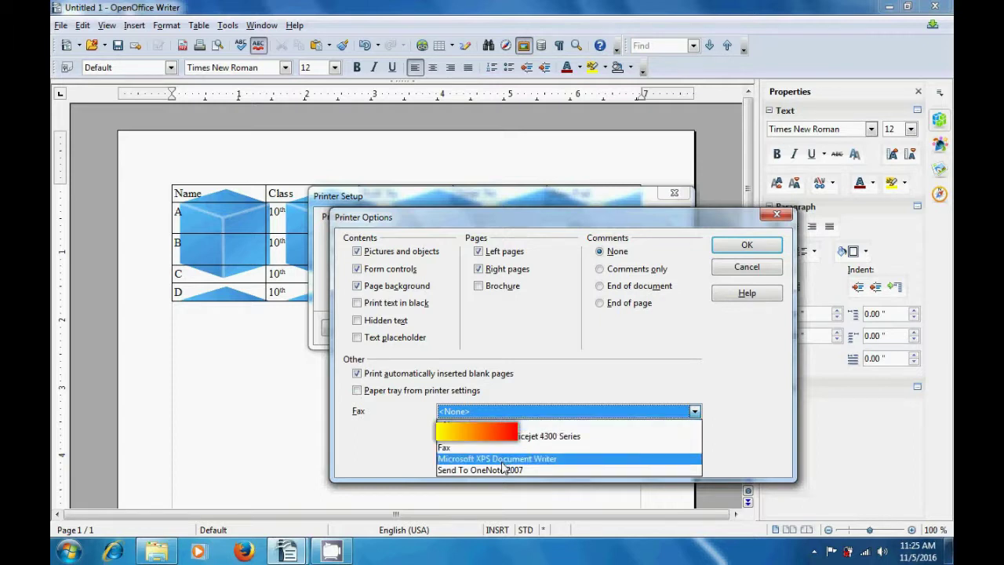
click(570, 383)
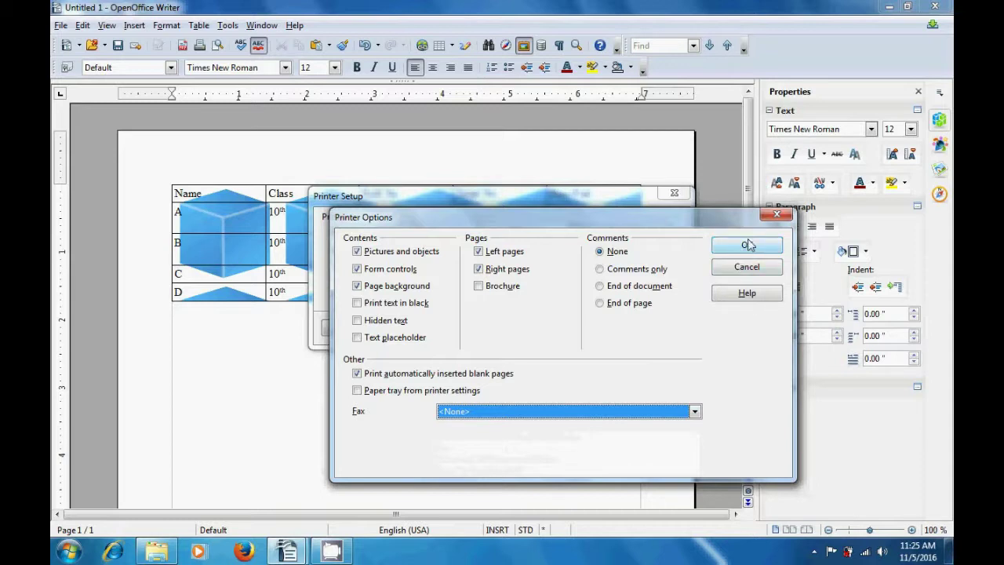
- Close the printer options and setup windows, returning to cell E3 of the results table
click(773, 216)
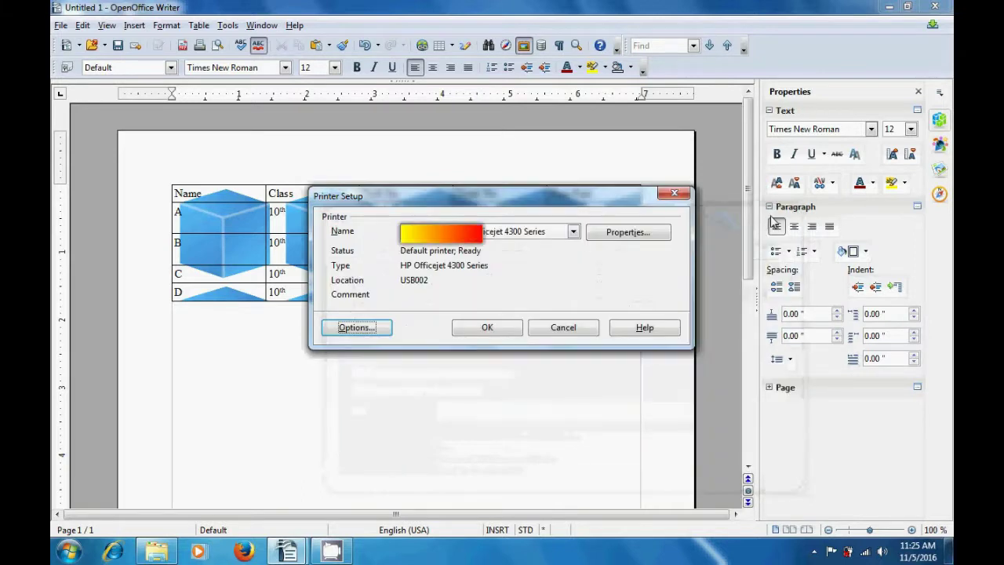
click(676, 195)
click(608, 235)
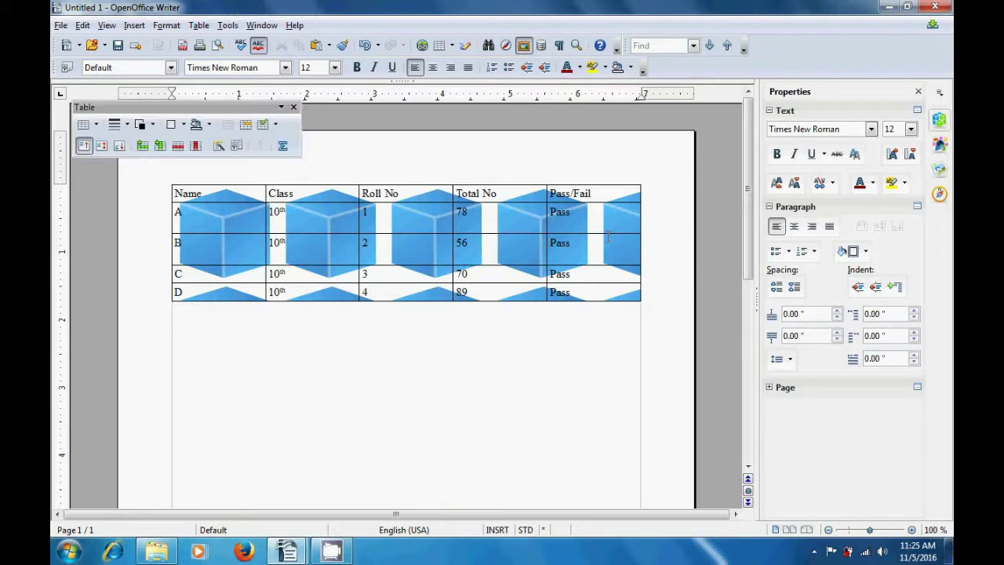